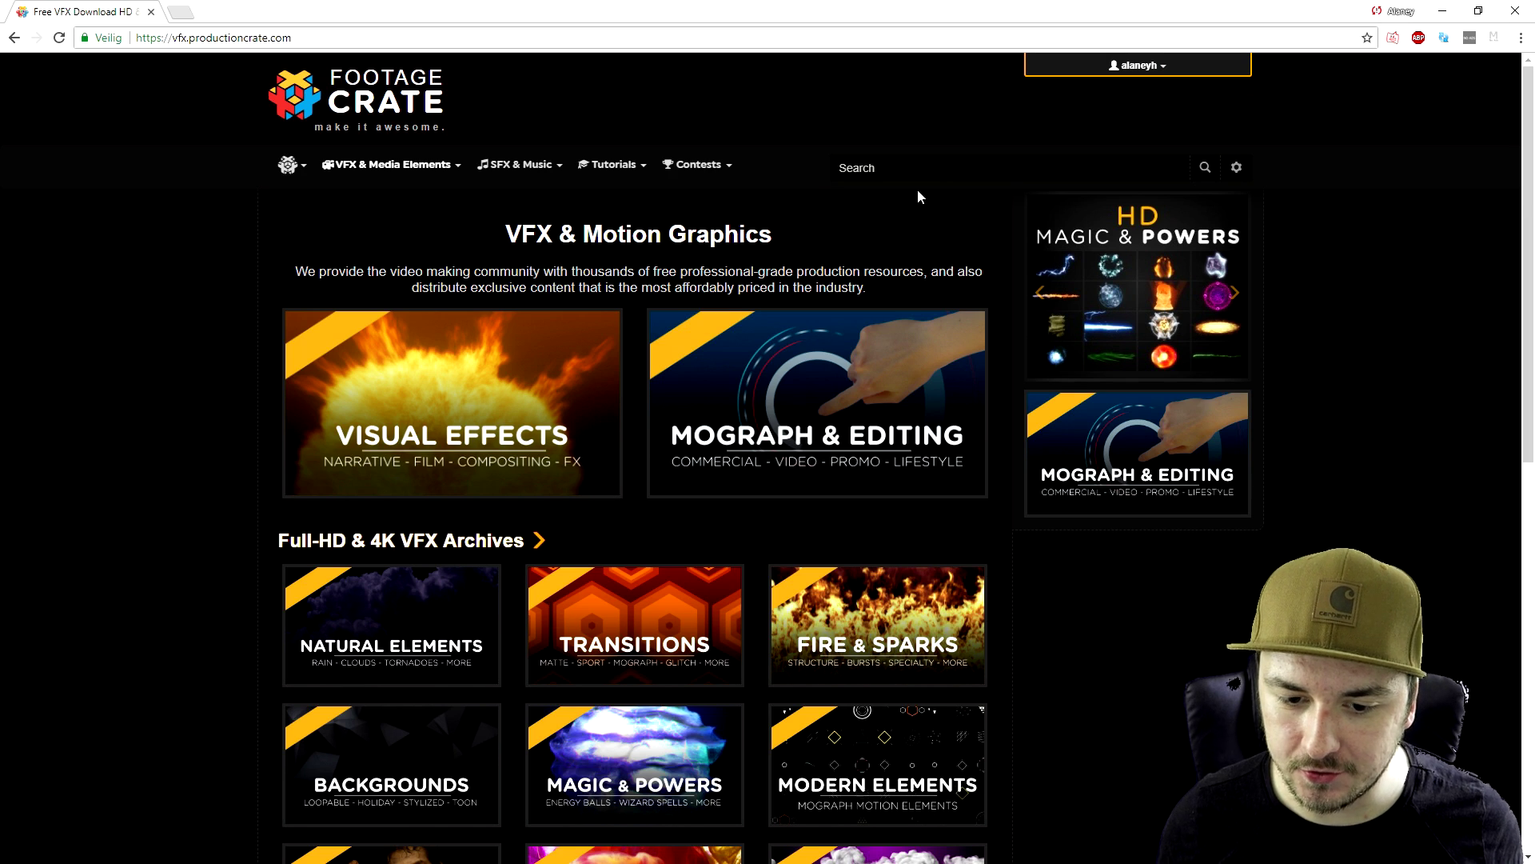
Search FootageCrate for "rain" and open the preview of the (4K) Real Rain Through Window 1 (PRO) clip
type("rain")
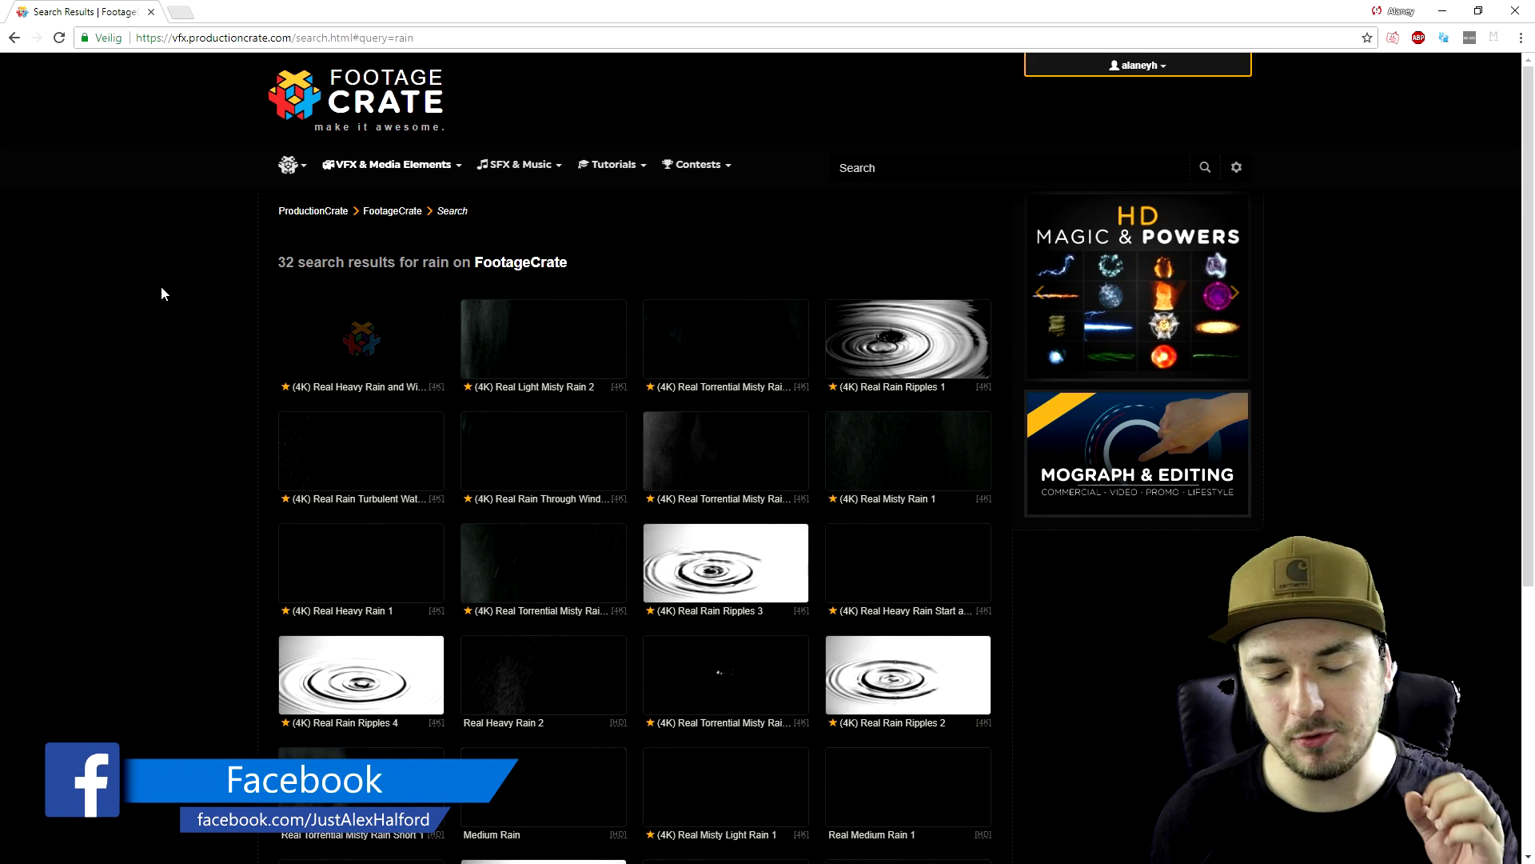
scroll(161, 293, "down", 4)
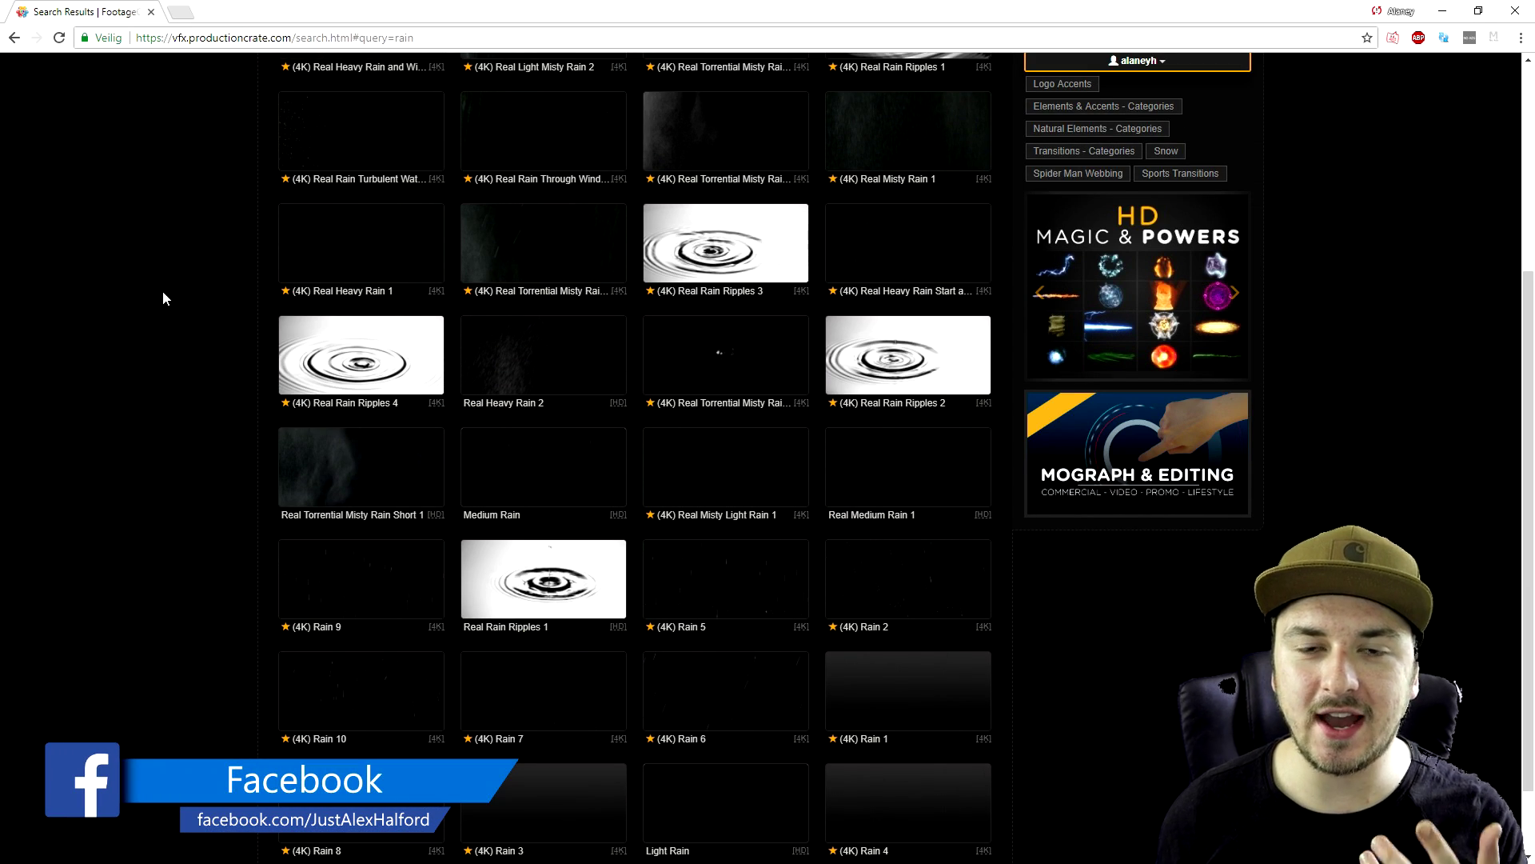
scroll(511, 406, "up", 4)
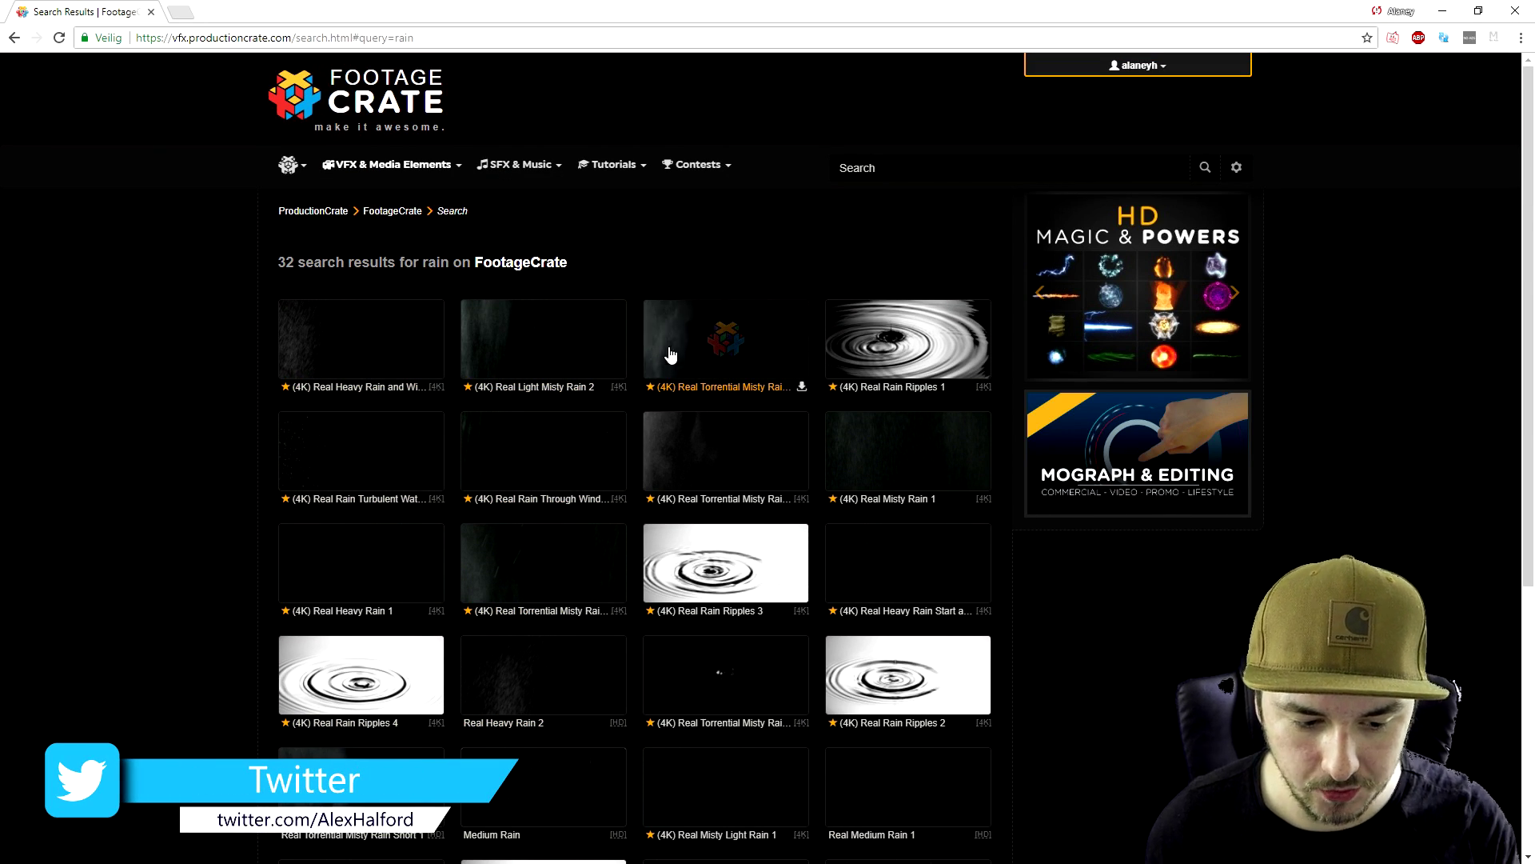
left_click(549, 440)
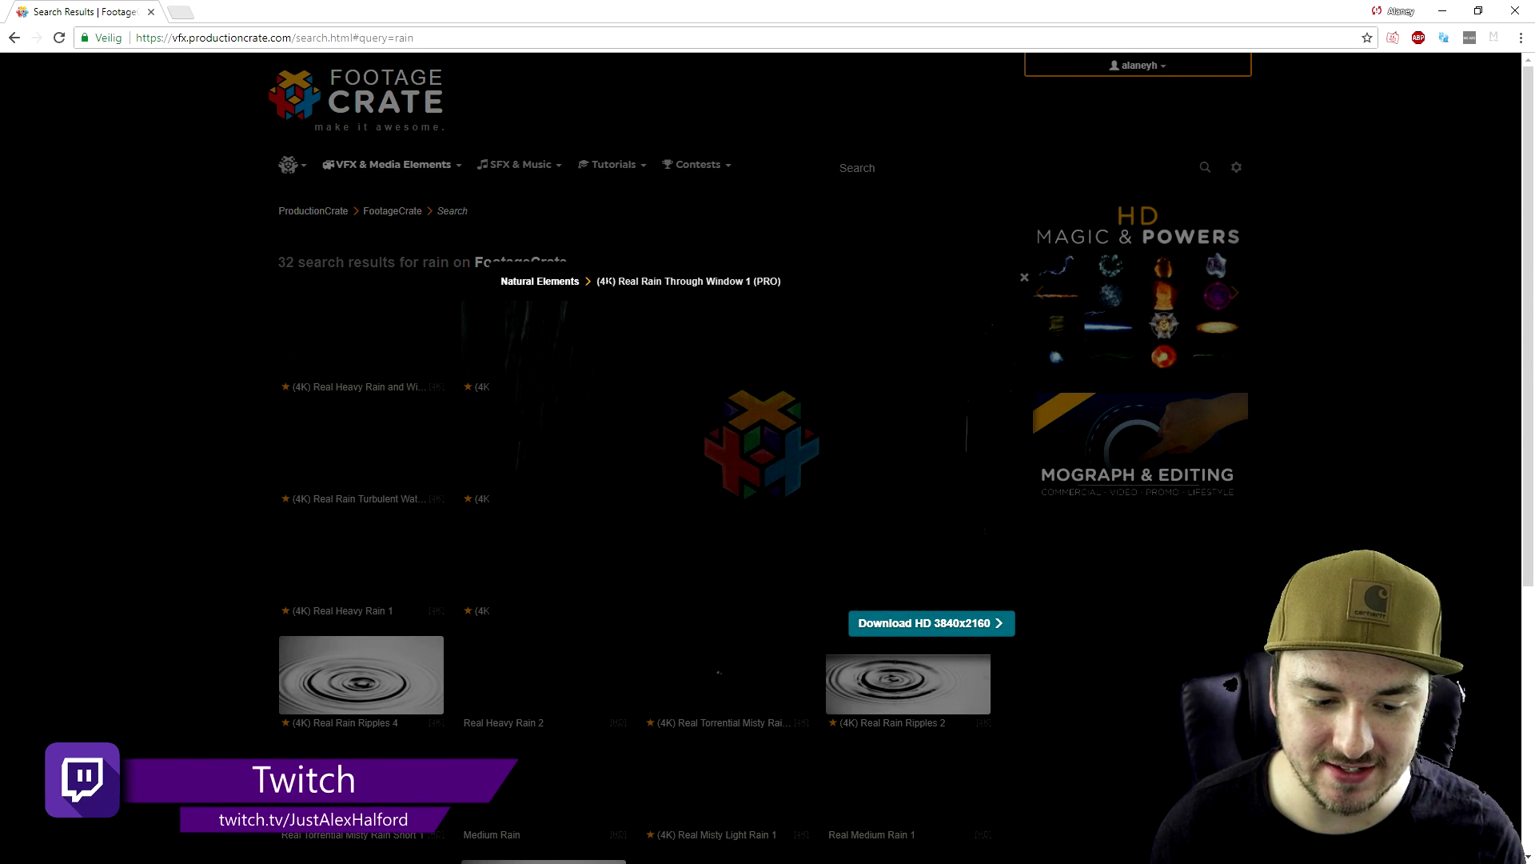
left_click_drag(597, 282, 617, 281)
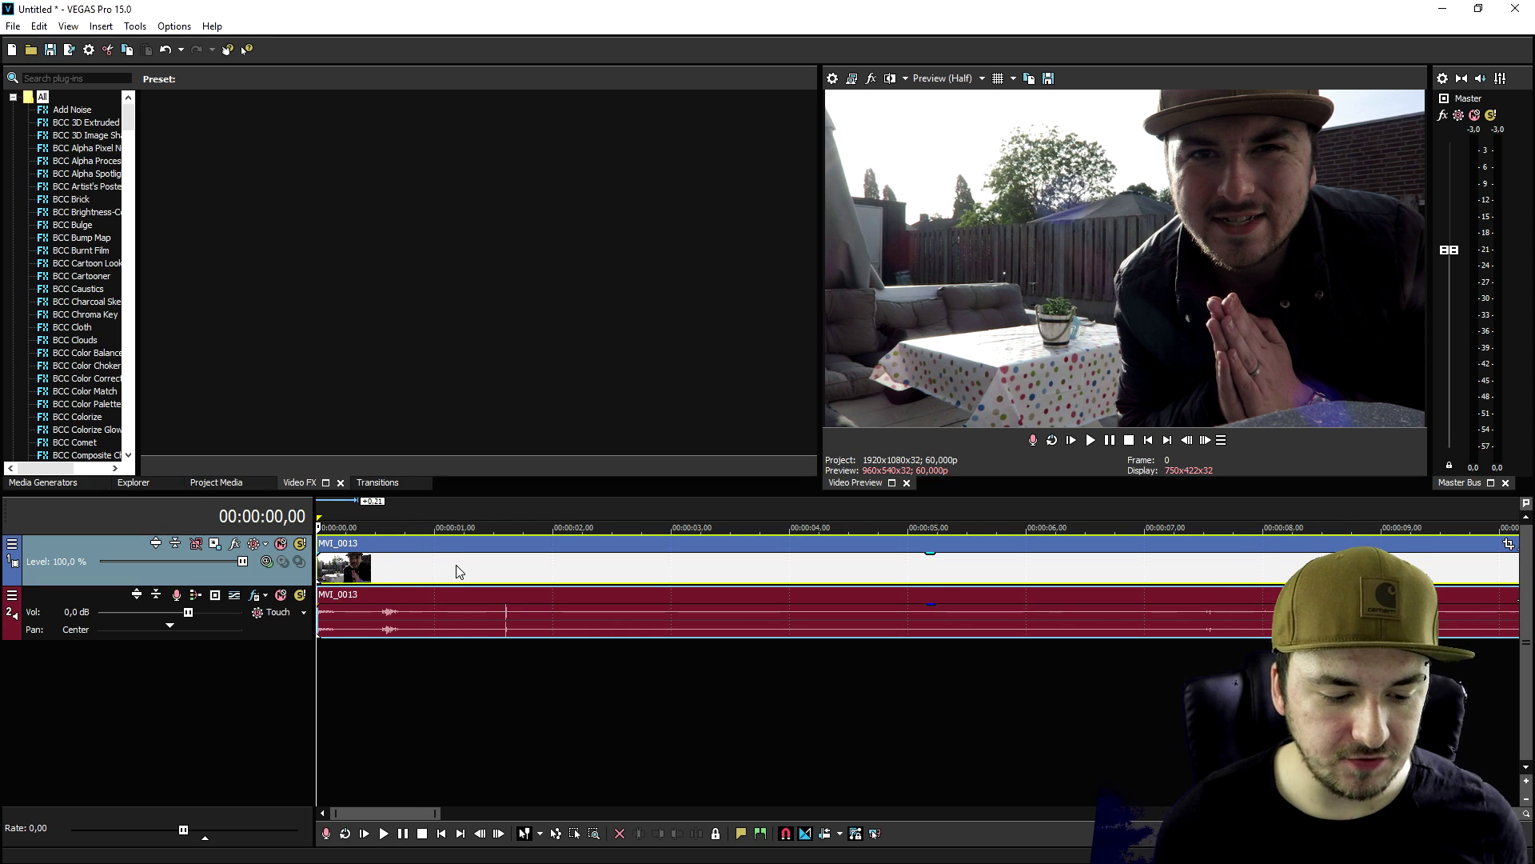
Switch to VEGAS Pro and apply the default Brightness and Contrast effect to the MVI_0013 video clip
scroll(457, 571, "down", 2)
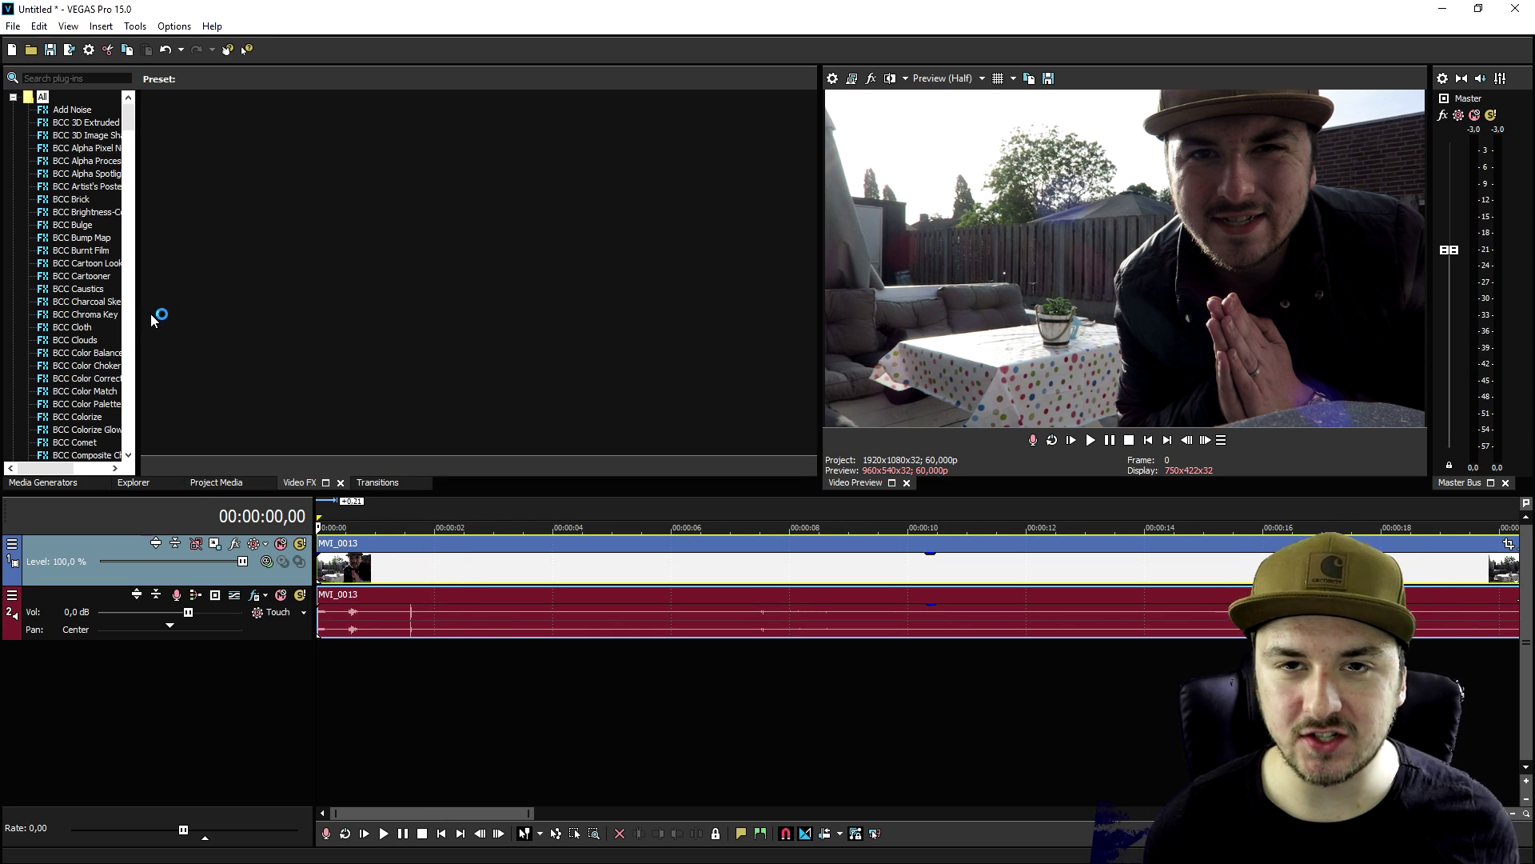
scroll(80, 252, "down", 6)
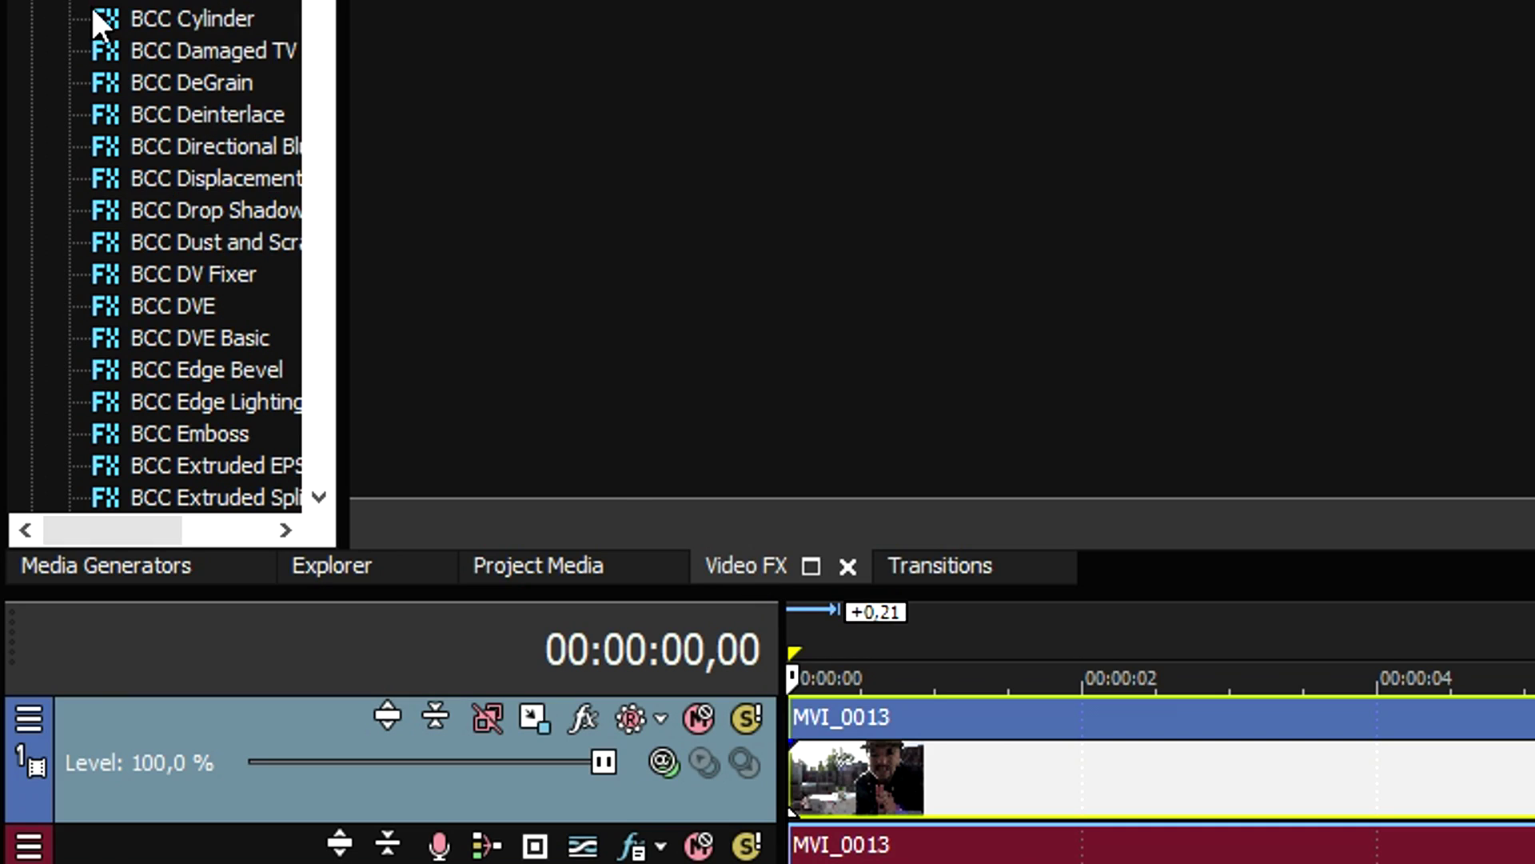
scroll(109, 240, "down", 12)
scroll(260, 569, "down", 12)
scroll(230, 534, "down", 6)
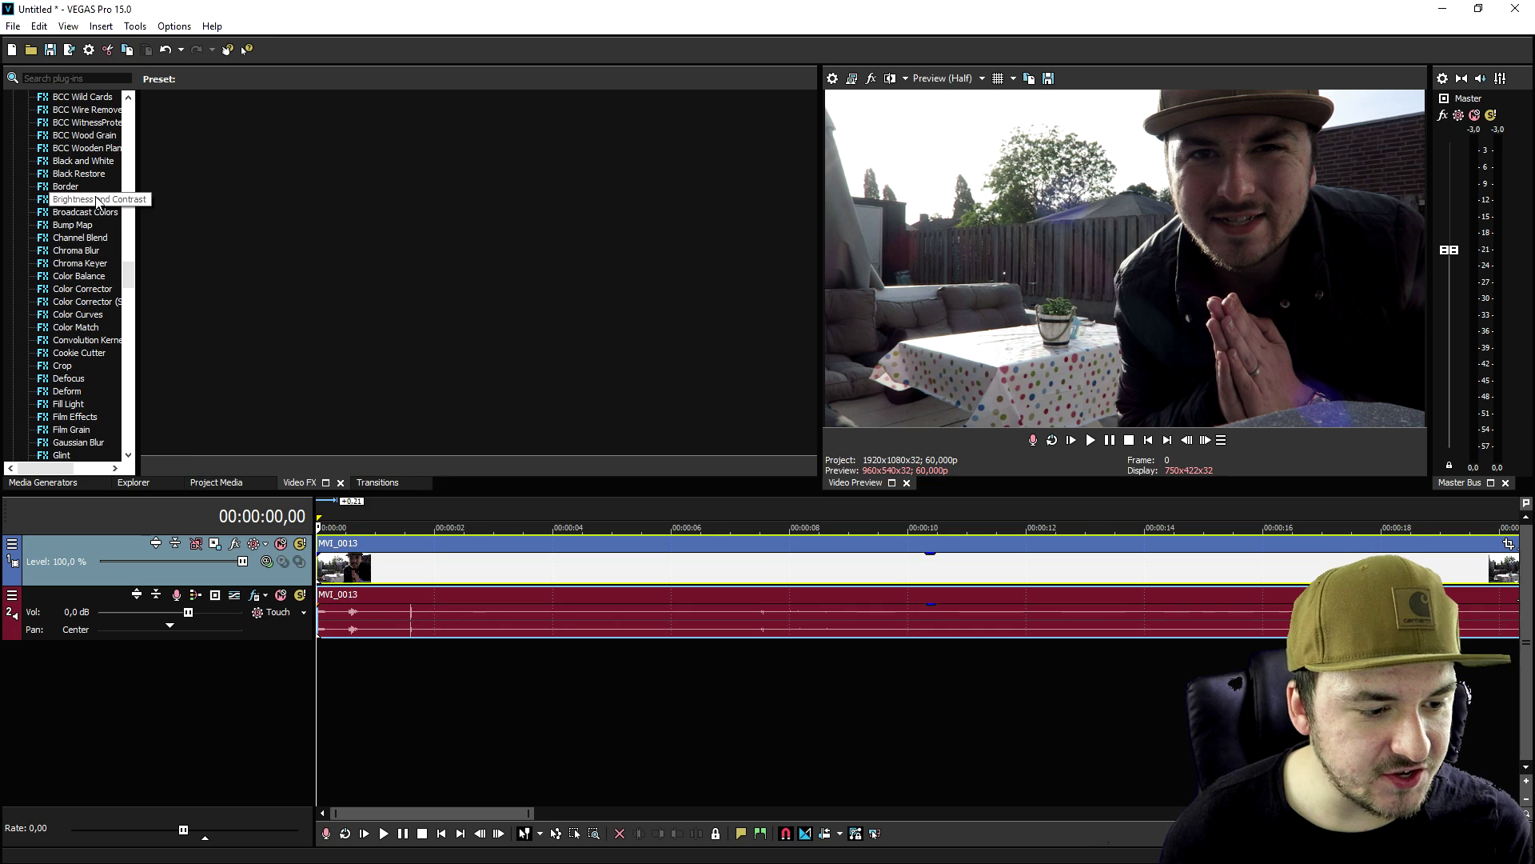
left_click(88, 200)
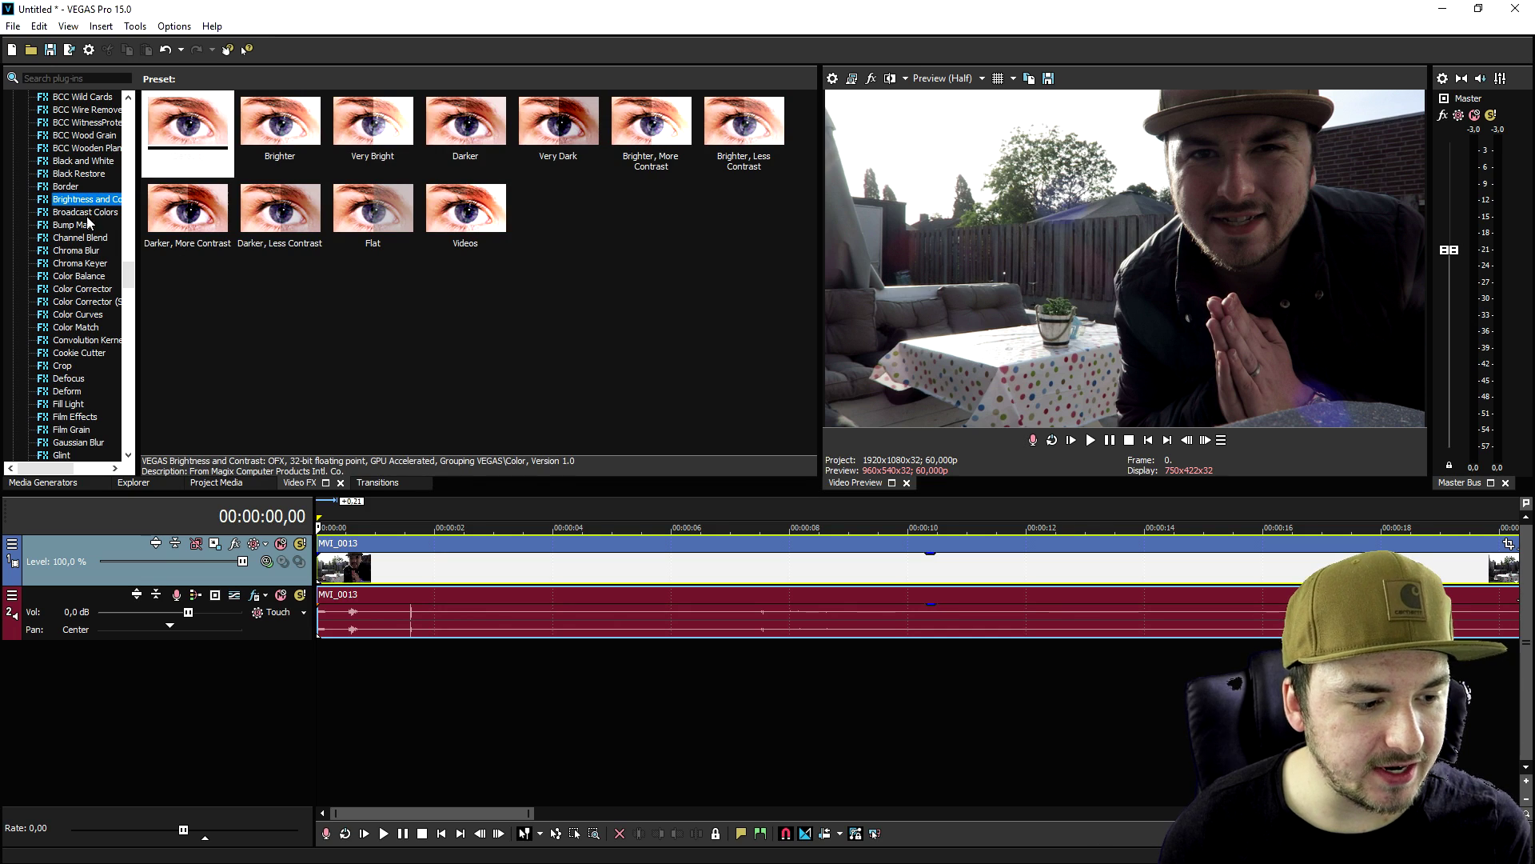
left_click_drag(177, 122, 547, 571)
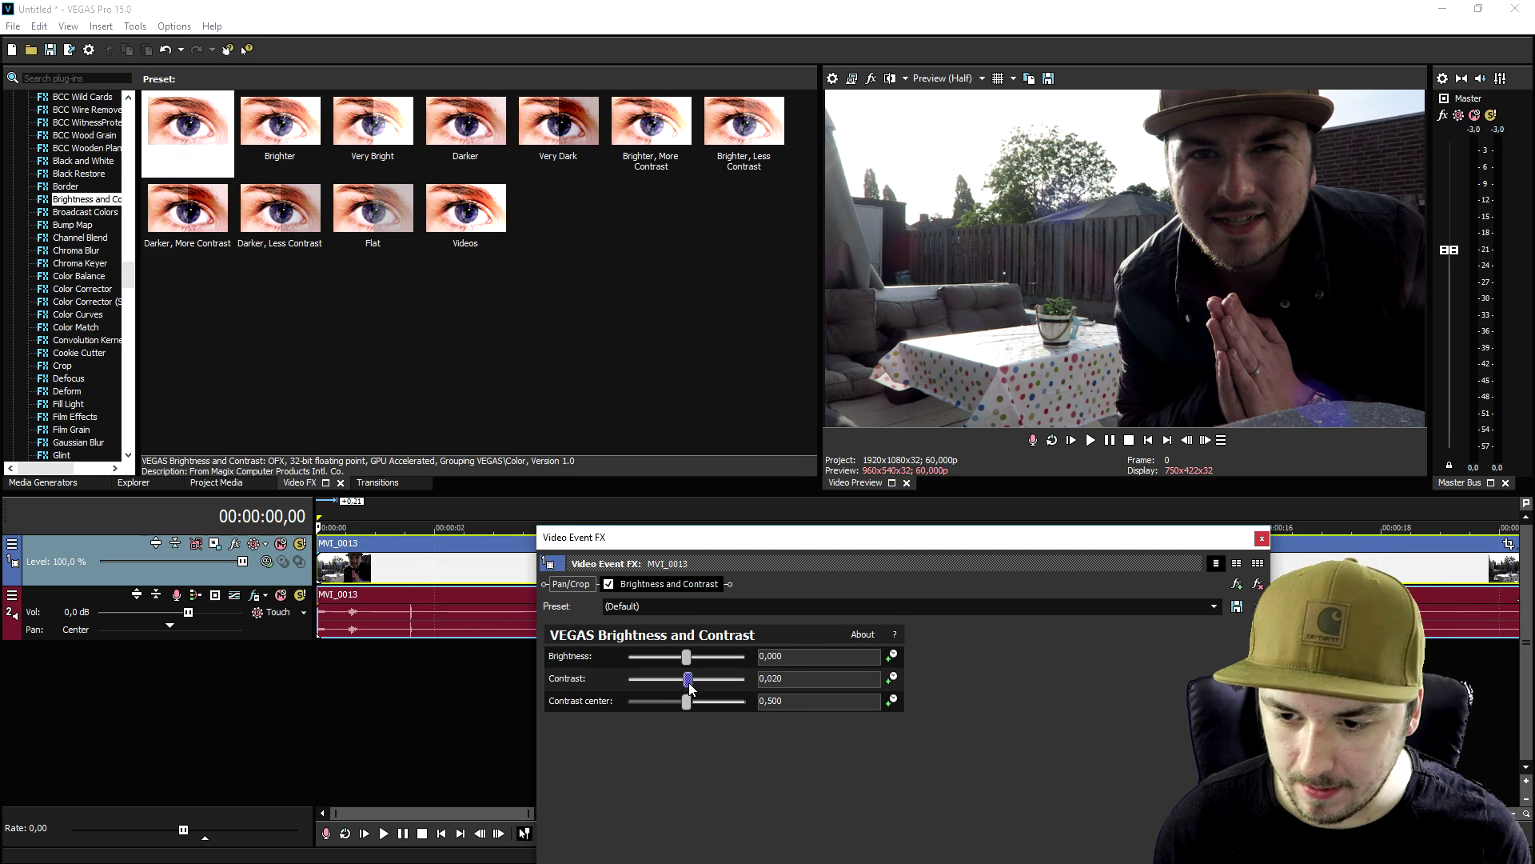
Set the contrast of the MVI_0013 clip to about 0,156 and close its effect settings
left_click_drag(691, 688, 694, 689)
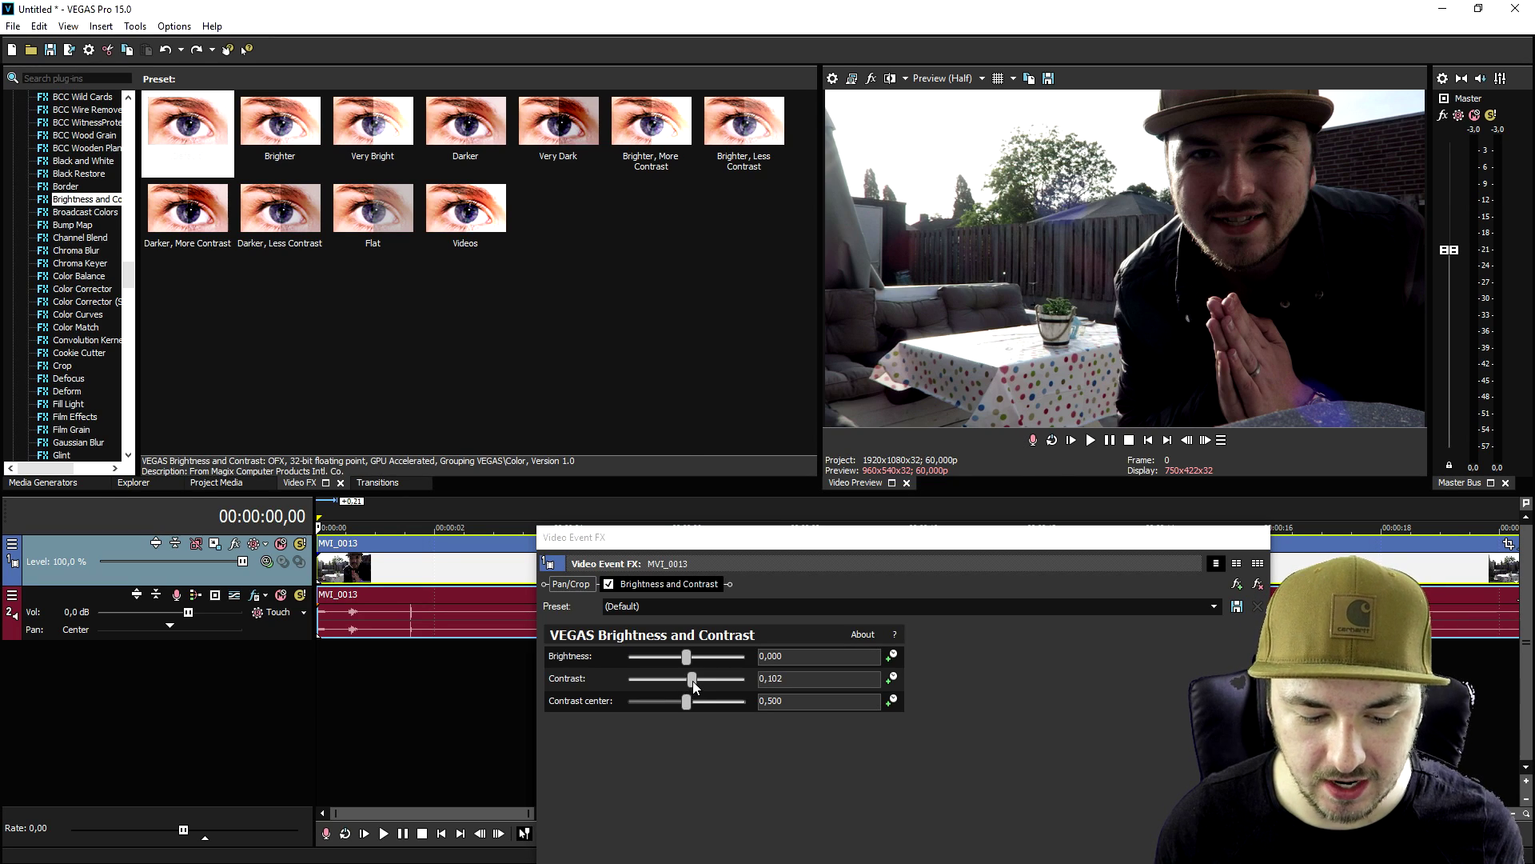
left_click(693, 681)
mouse_move(694, 679)
left_mouse_down()
mouse_move(712, 686)
mouse_move(694, 692)
left_mouse_up()
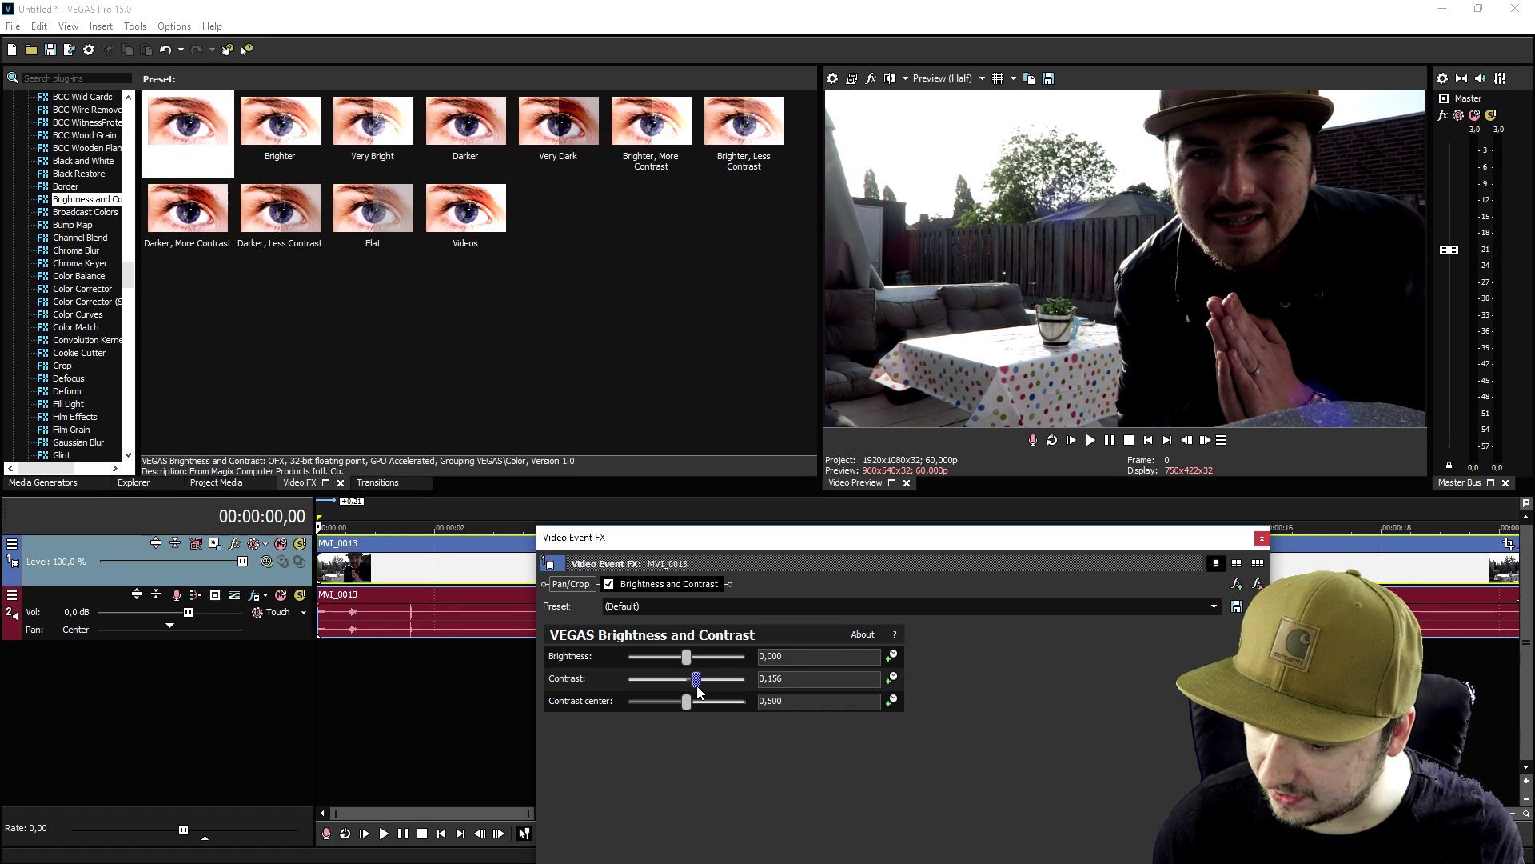
left_click(1262, 542)
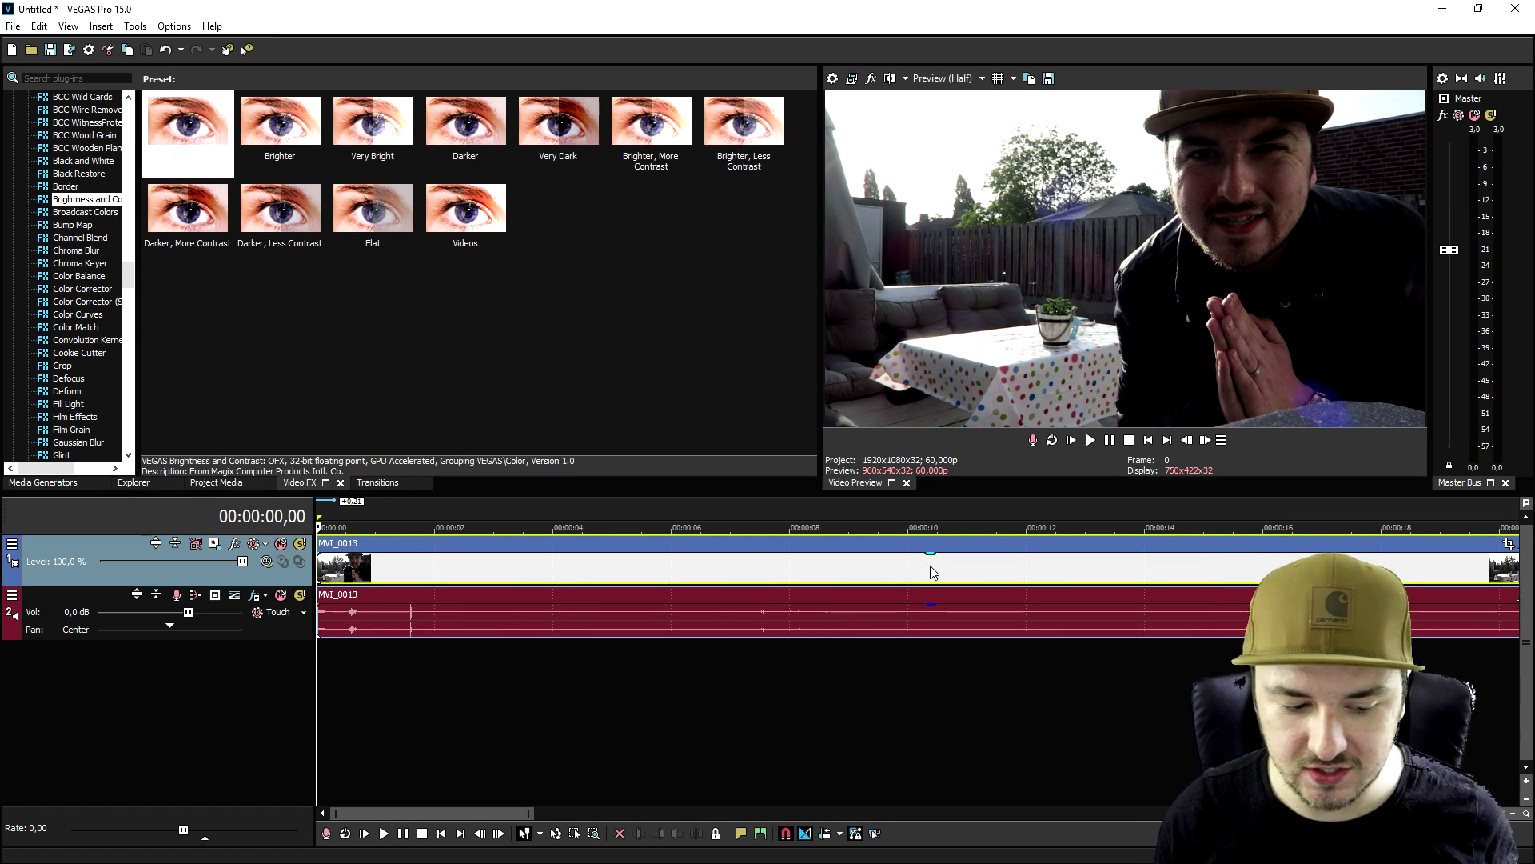
Extend the start of the MVI_0013 clip with about 1.5 seconds of extra lead-in footage and play it back
scroll(568, 573, "up", 2)
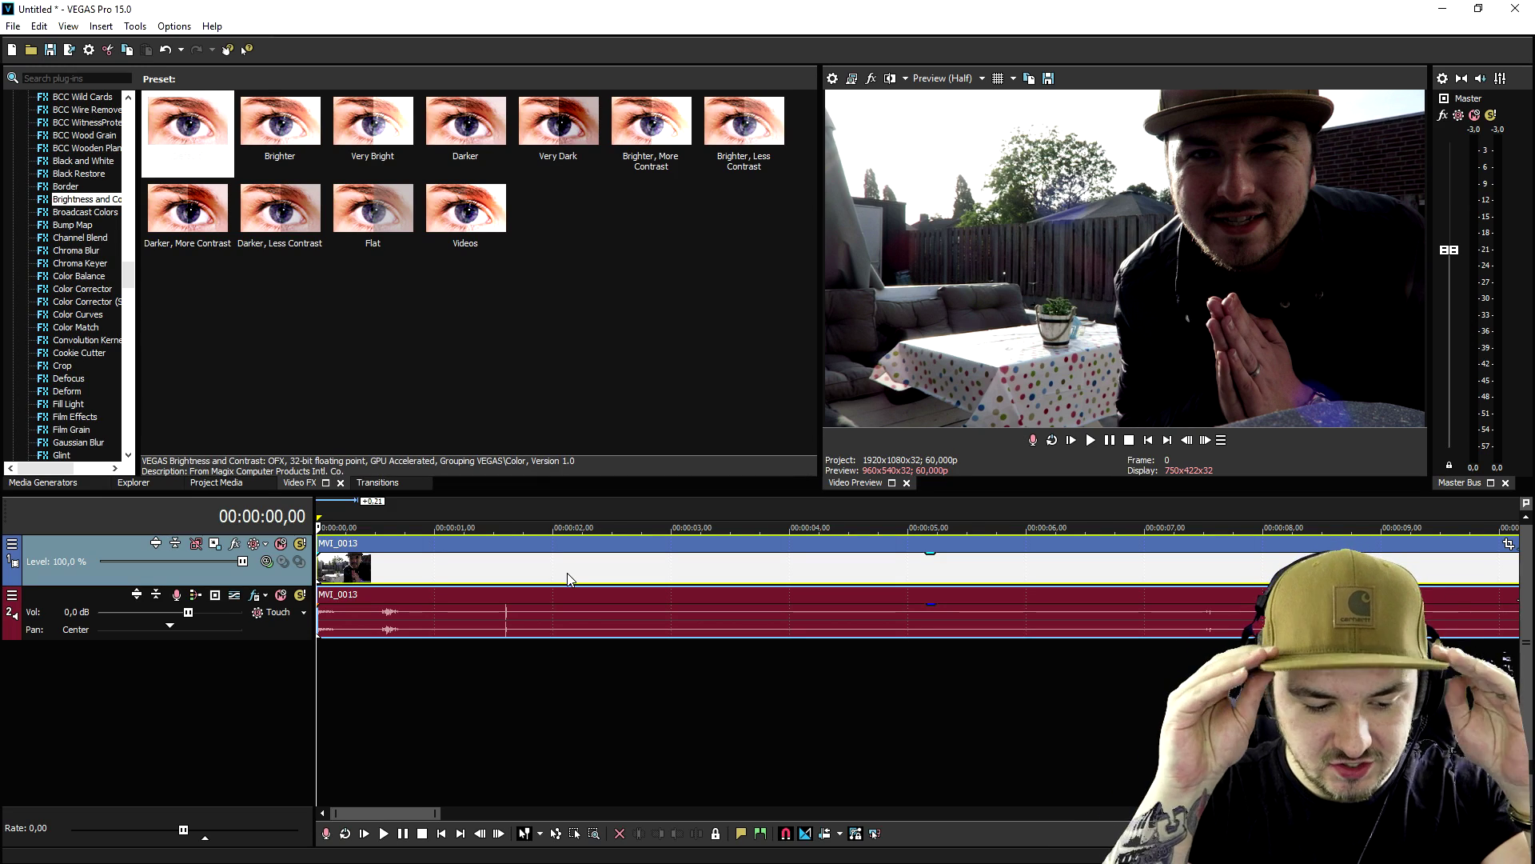
key("space")
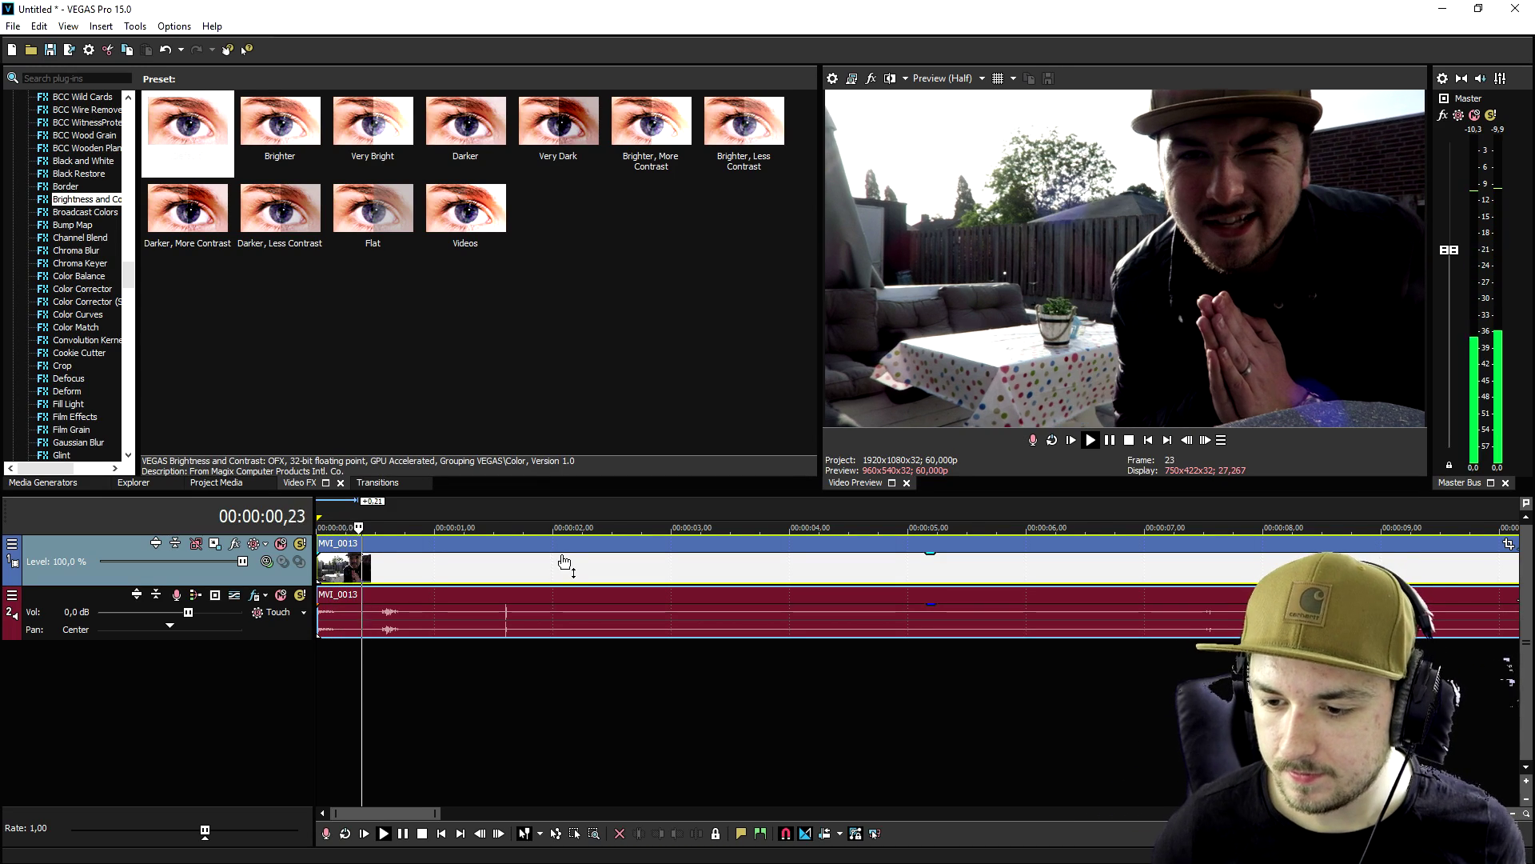
key("space")
mouse_move(323, 576)
left_mouse_down()
mouse_move(430, 579)
mouse_move(318, 568)
left_mouse_up()
key("space")
key("space")
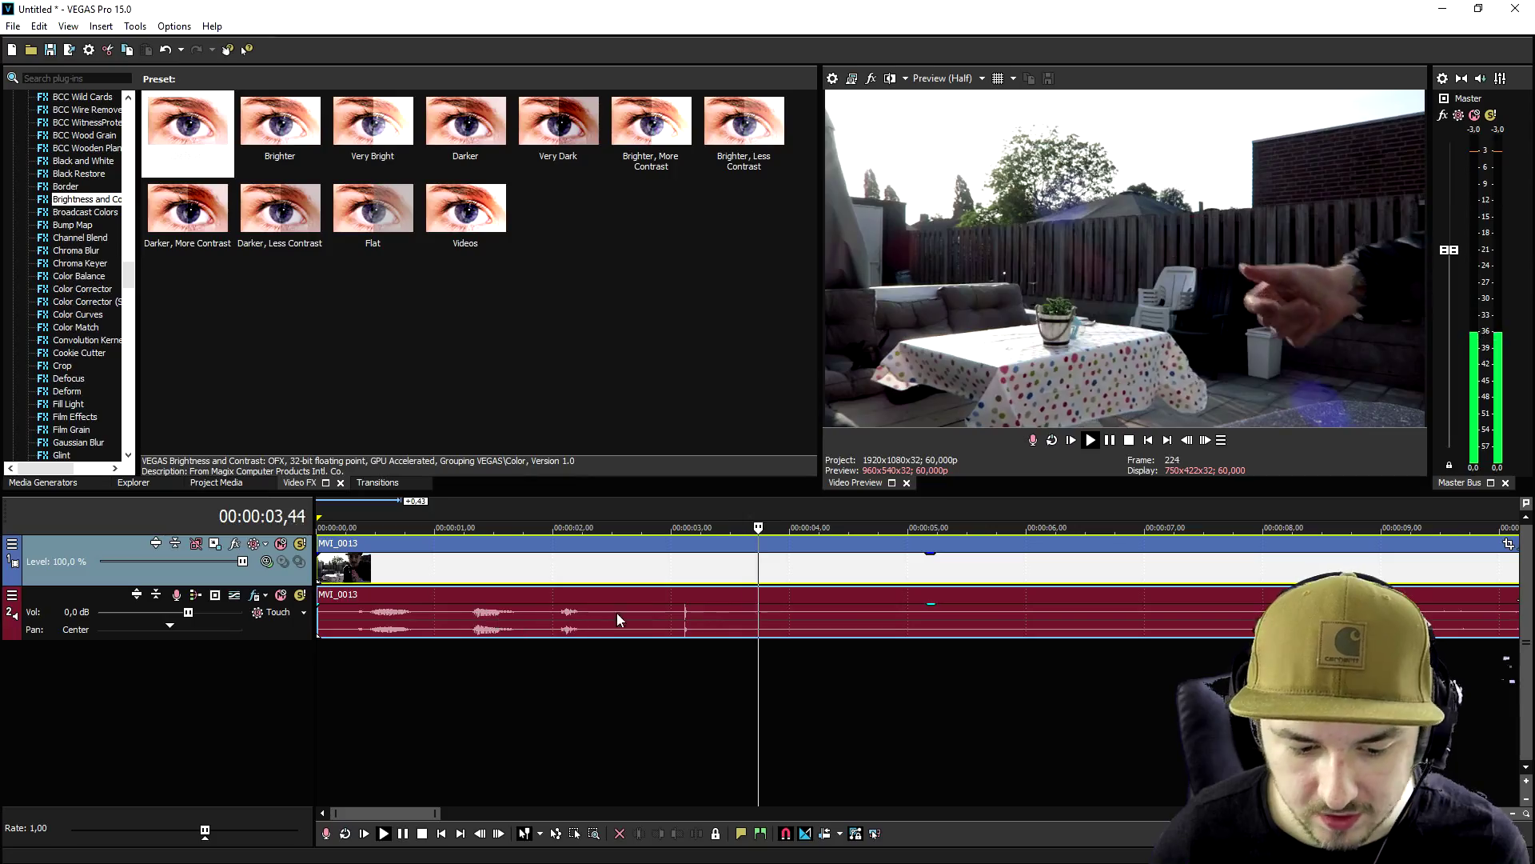
Try splitting the MVI_0013 clip at 00:00:03,02 during the finger snap, and undo the split
left_click(675, 563)
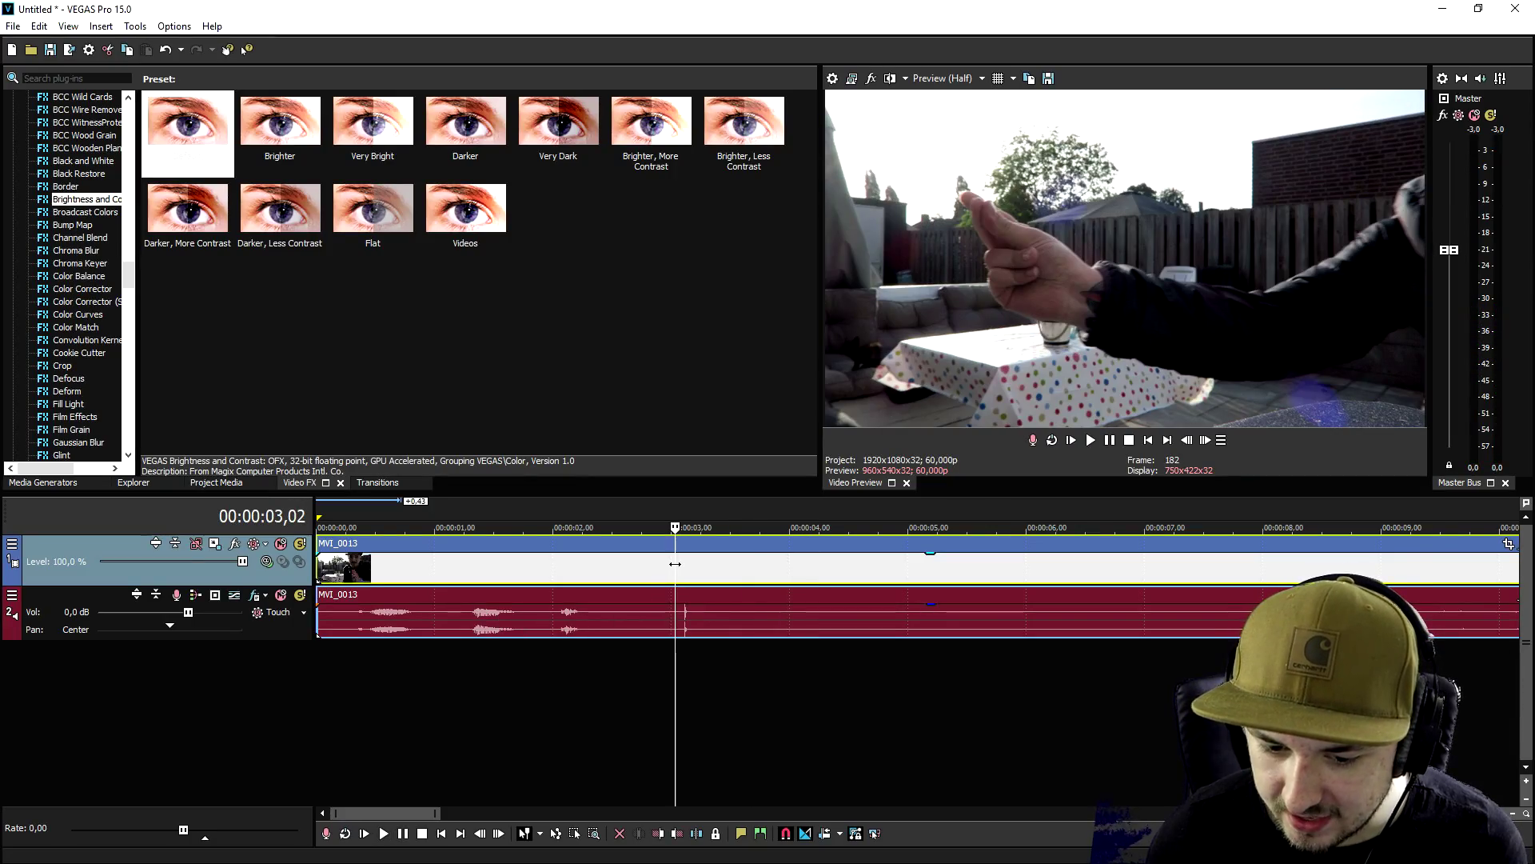
key("space")
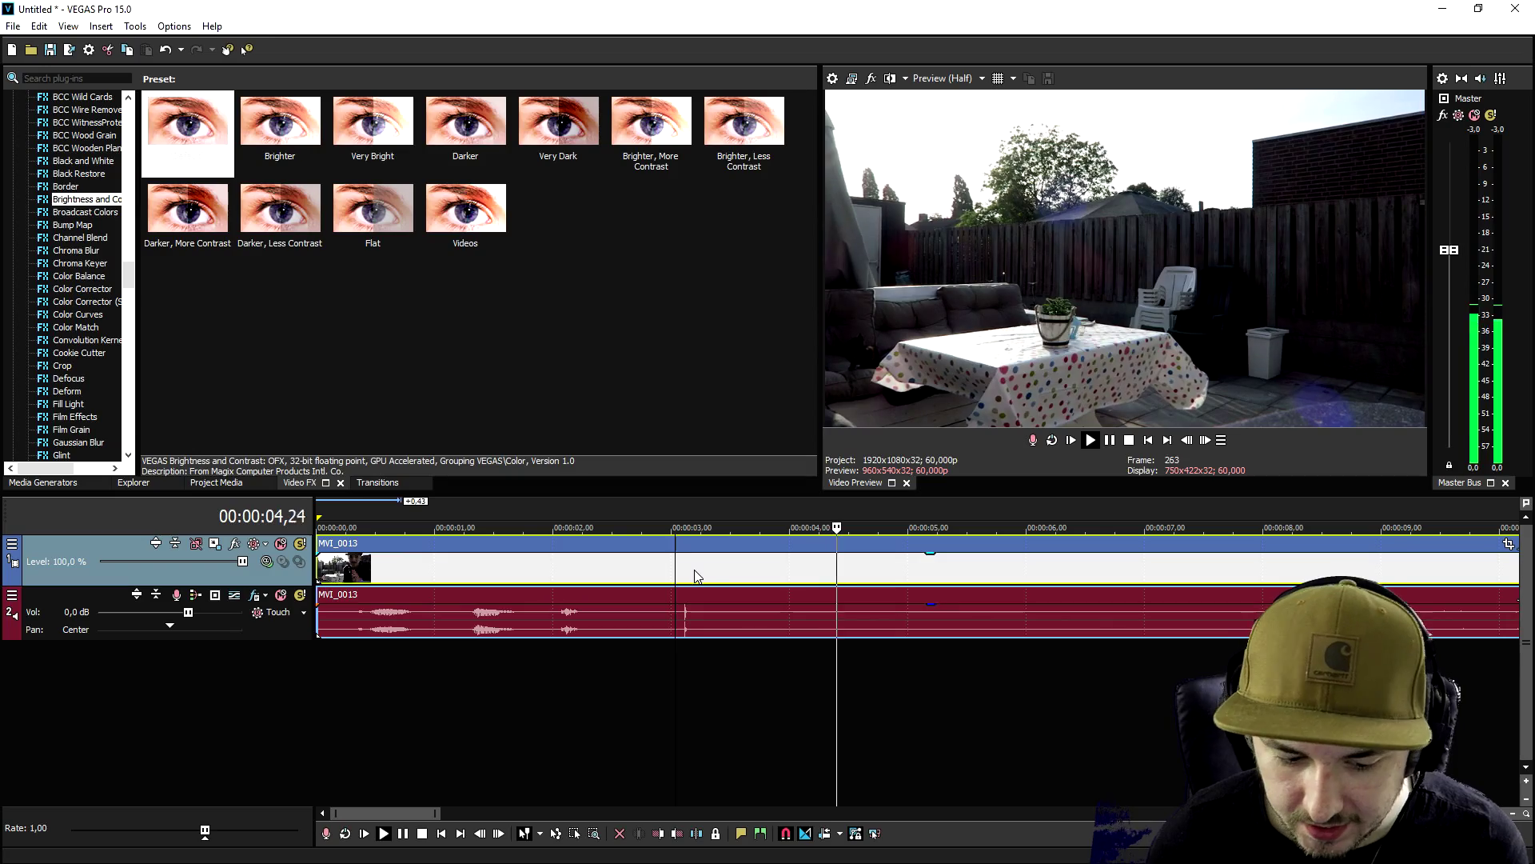
key("space")
key("s")
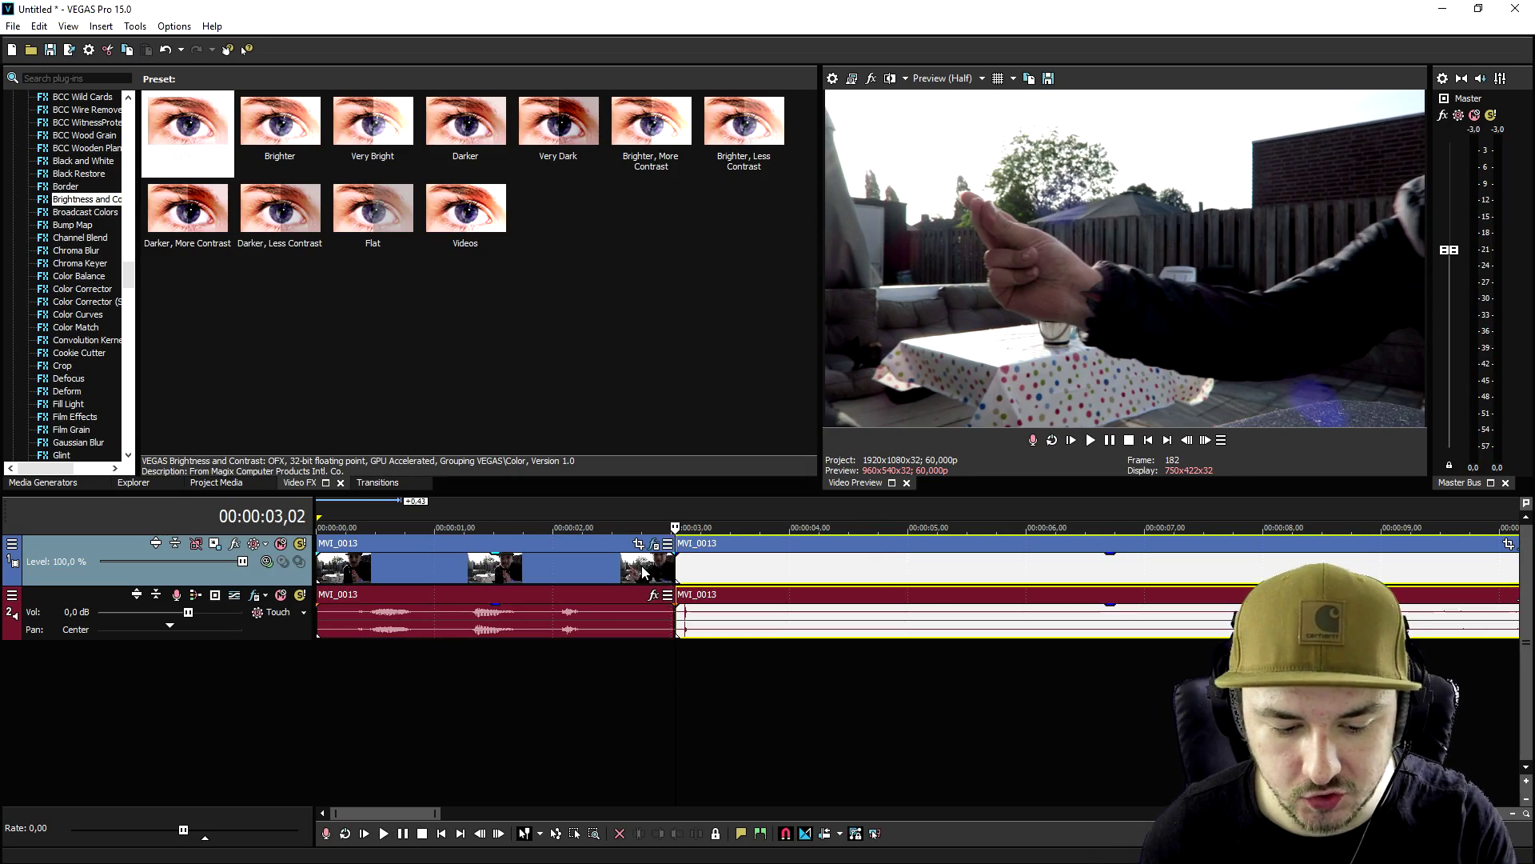
left_click(641, 568)
key("ctrl+z")
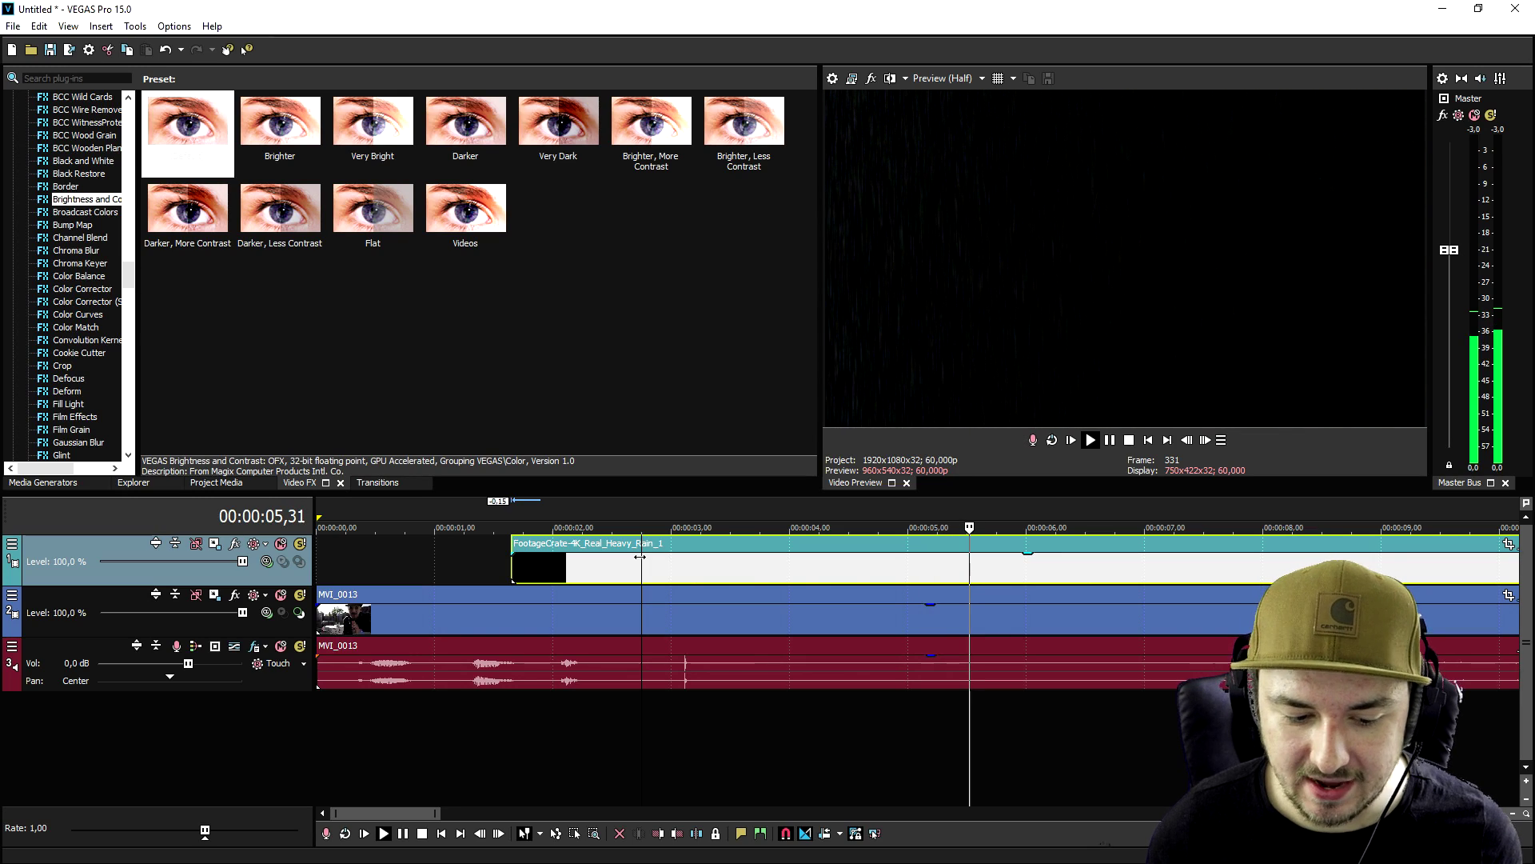
Set the alpha channel of the FootageCrate-4K_Real_Heavy_Rain_1 media to Straight (unmatted)
key("space")
scroll(636, 572, "down", 2)
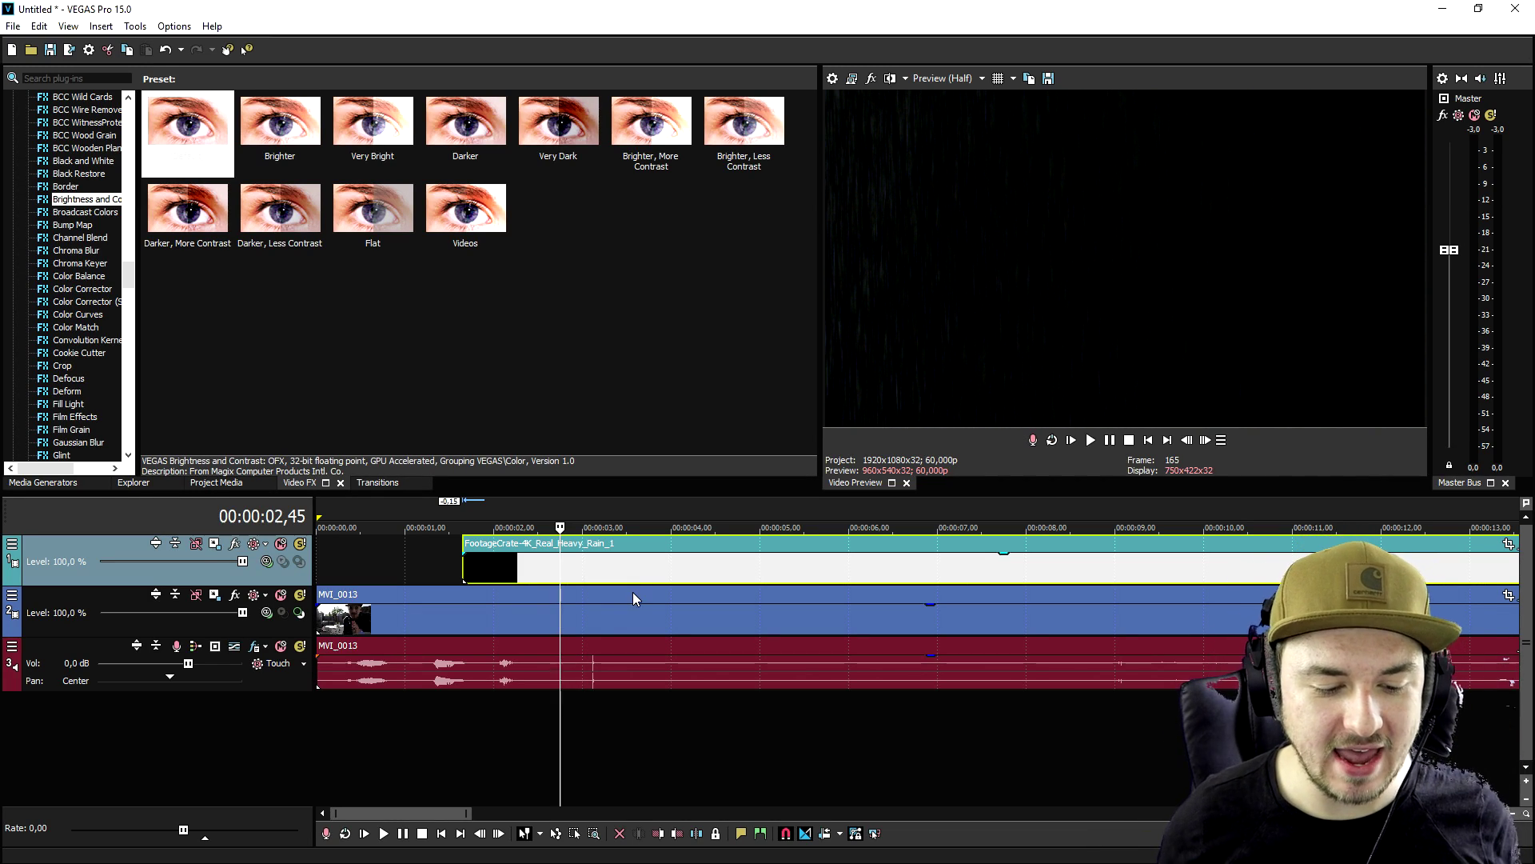
scroll(496, 577, "down", 2)
scroll(497, 578, "up", 1)
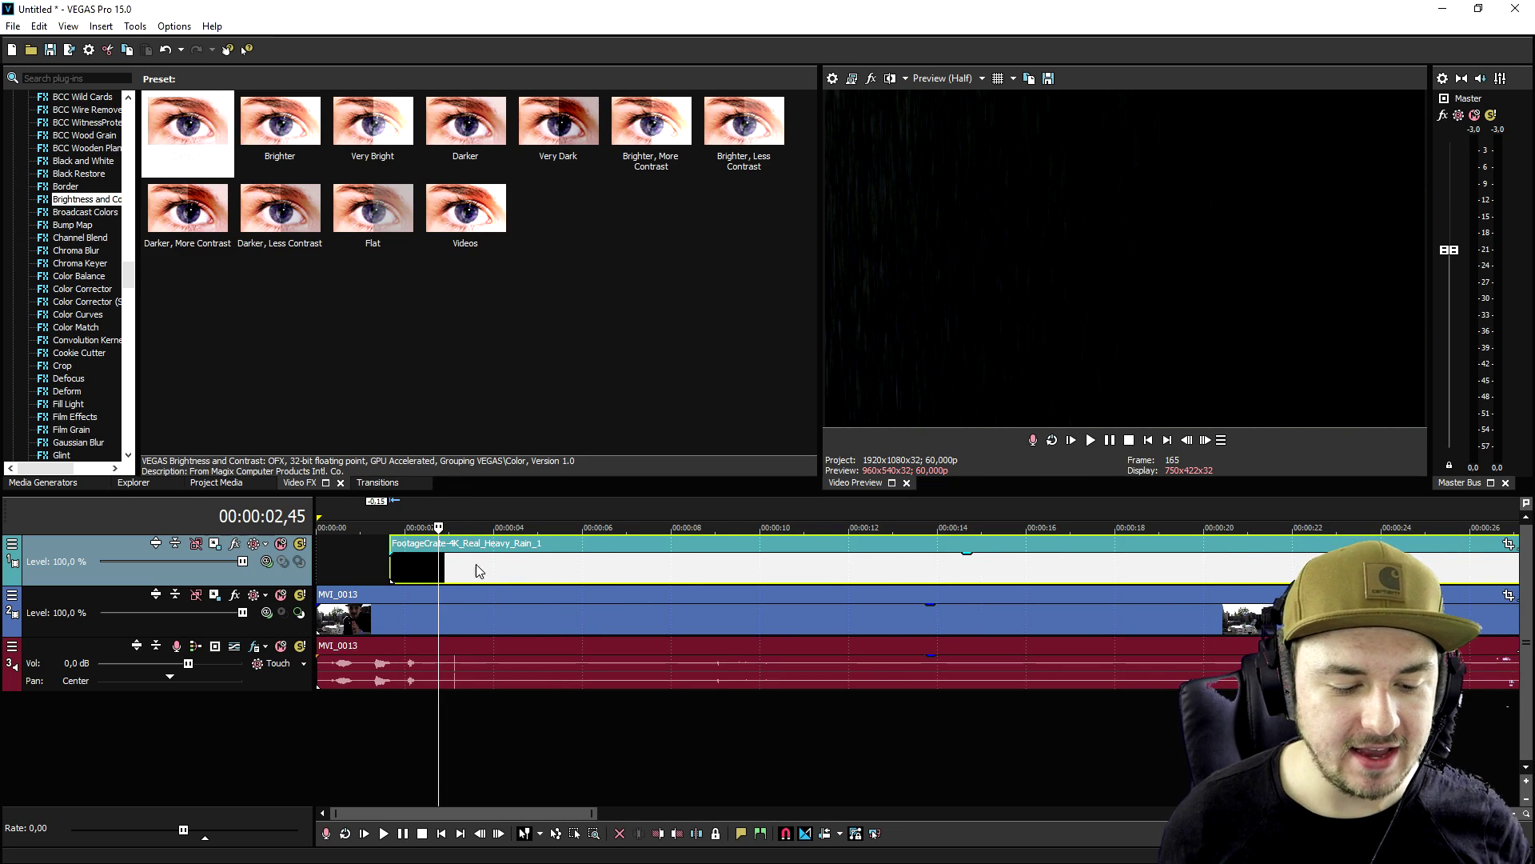
right_click(463, 565)
left_click(504, 853)
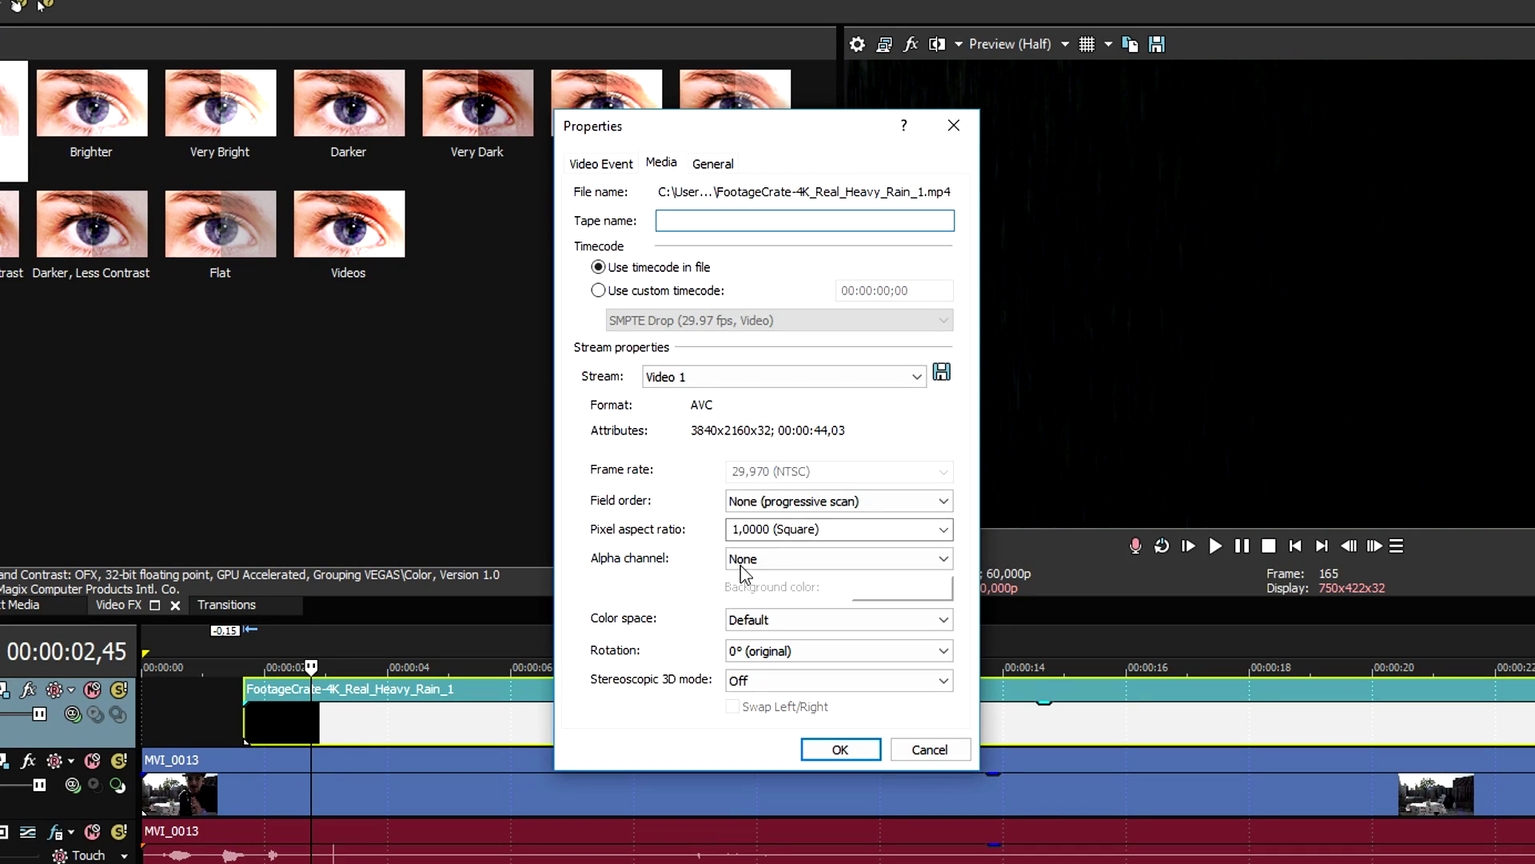
left_click(764, 560)
left_click(780, 605)
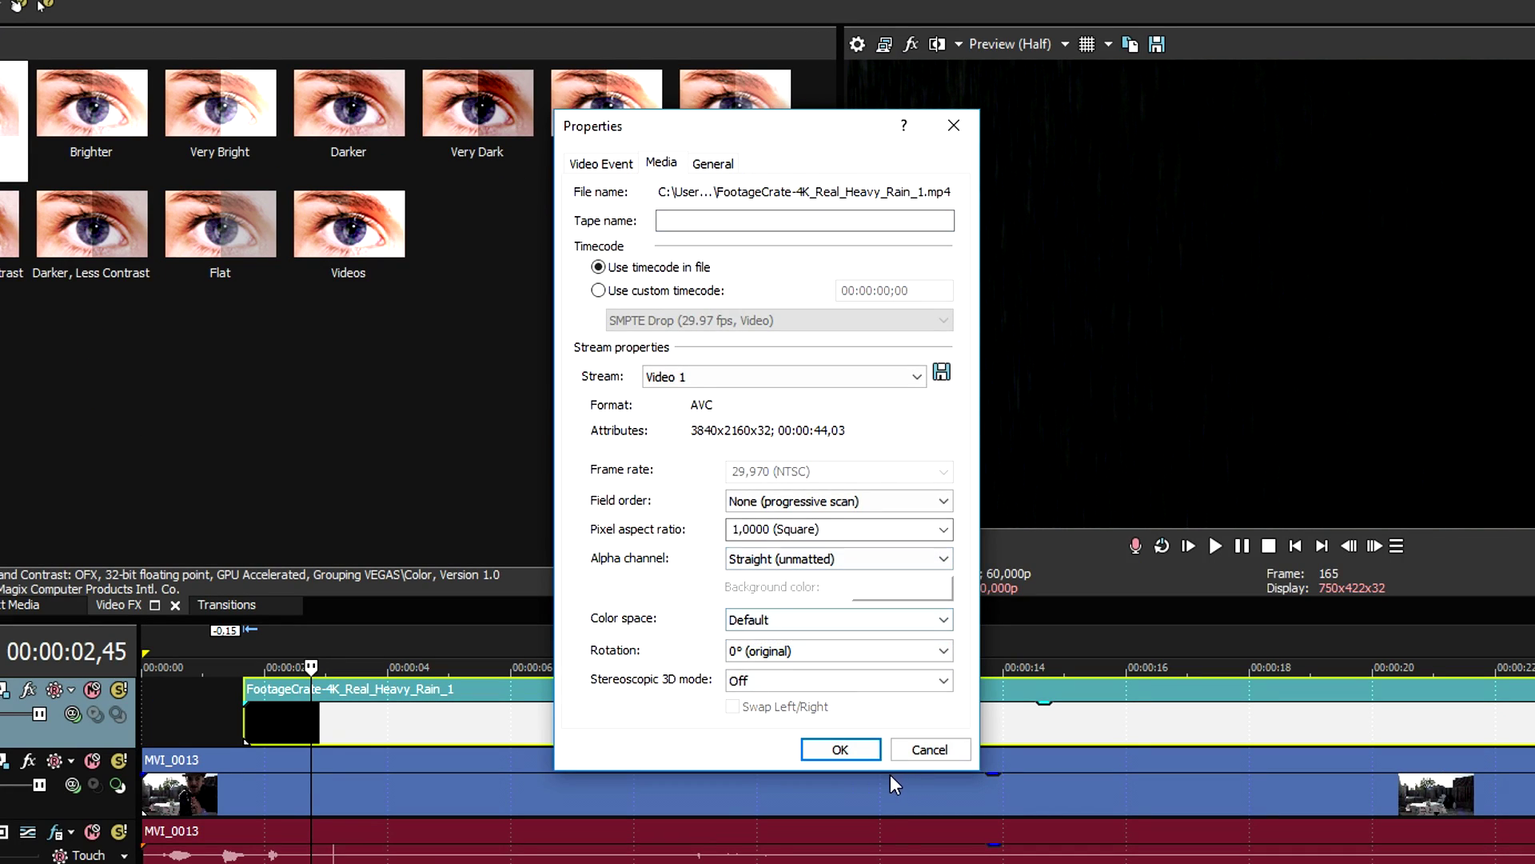
left_click(843, 750)
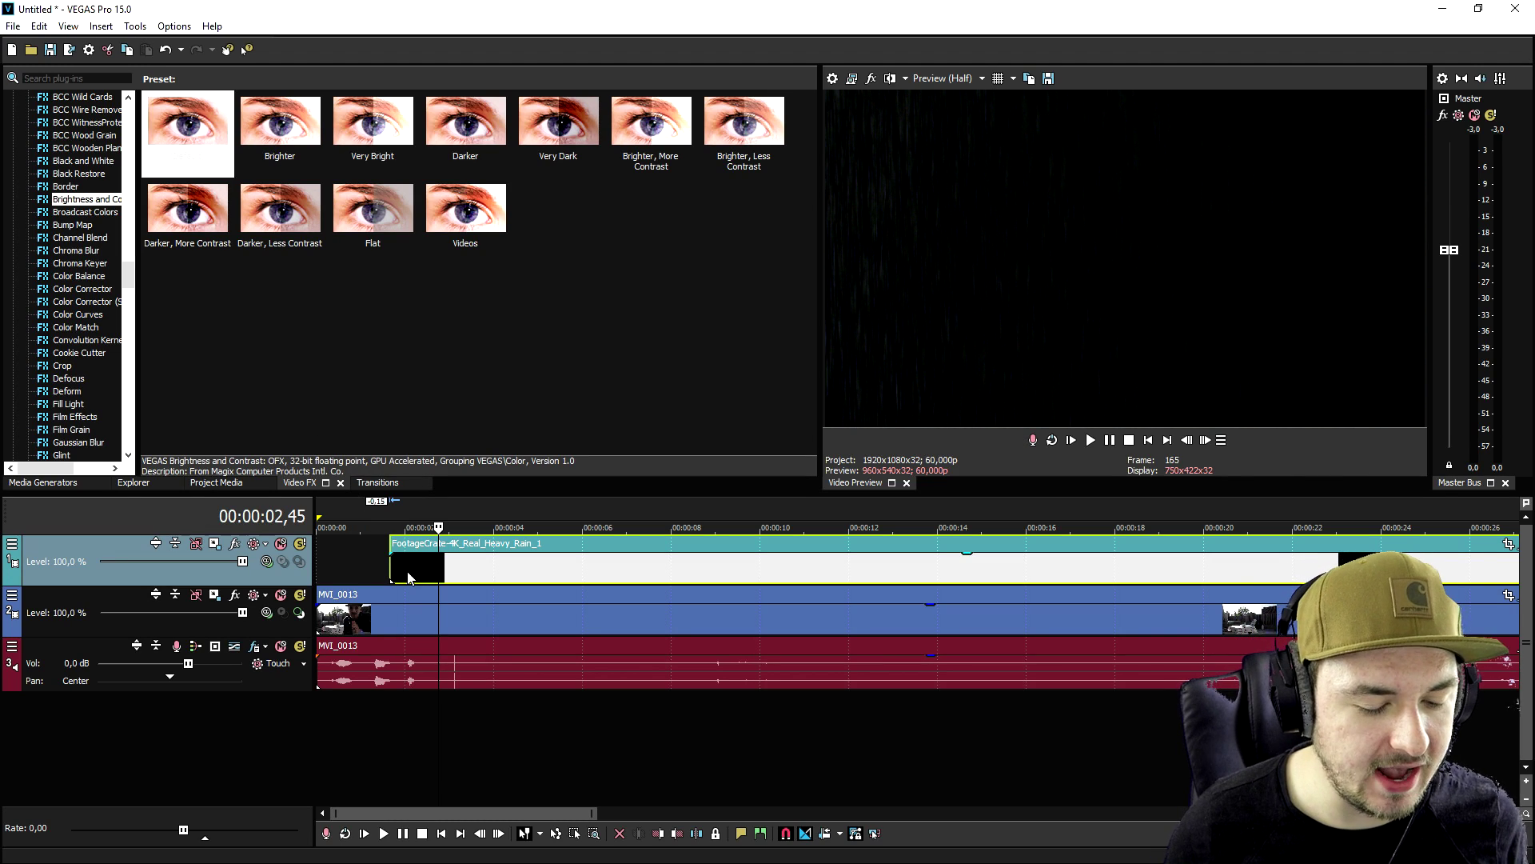
Give the rain clip a fade-in of about 3 seconds and move it to start at about 00:00:02,21
left_click(367, 564)
scroll(750, 575, "up", 4)
left_click_drag(613, 556, 1134, 565)
left_click_drag(720, 566, 847, 569)
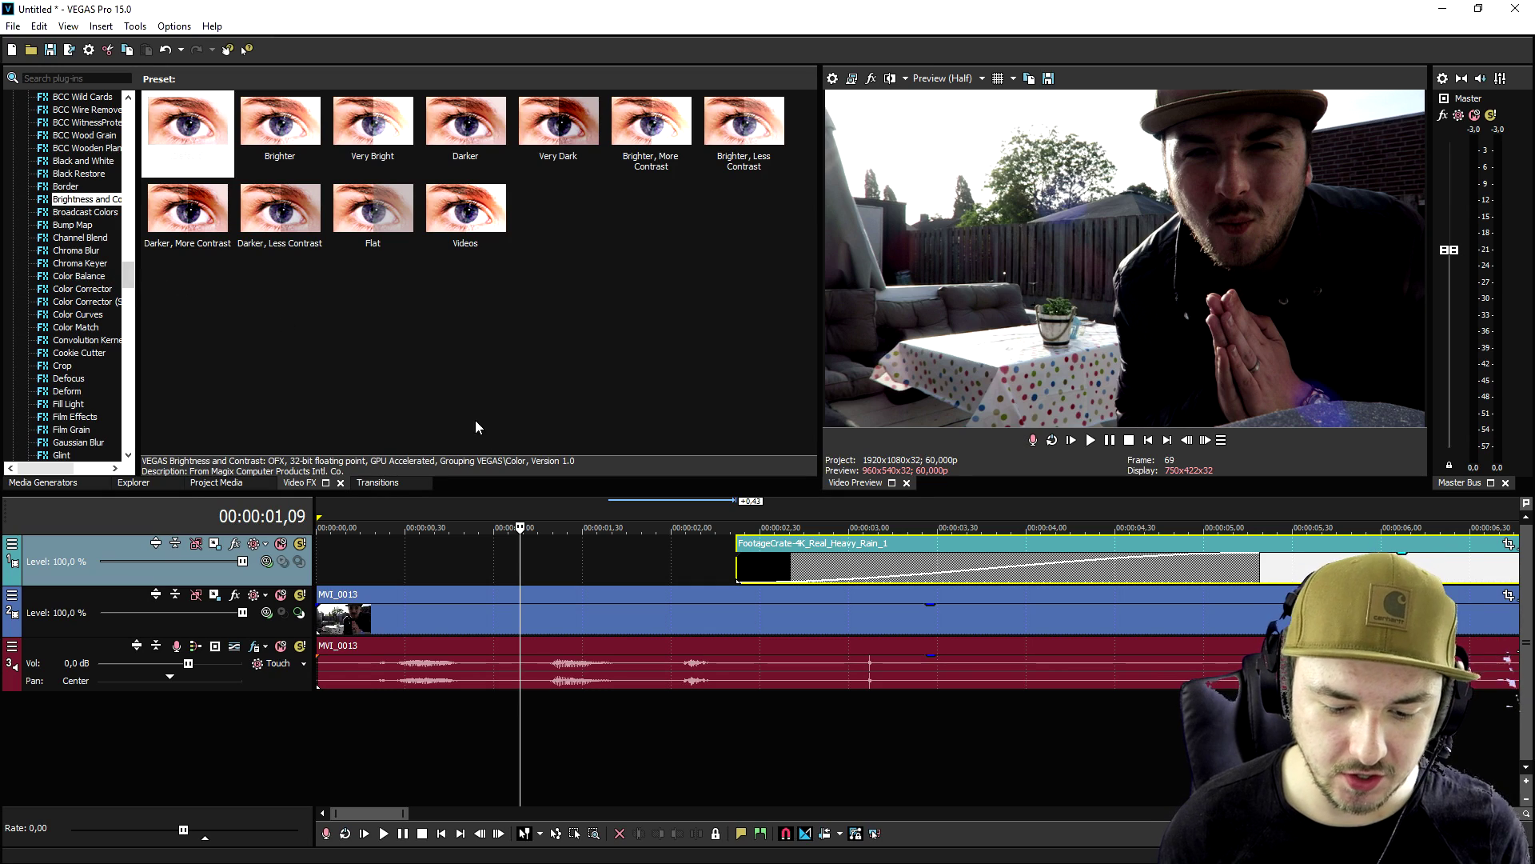
left_click(774, 574)
scroll(991, 576, "down", 2)
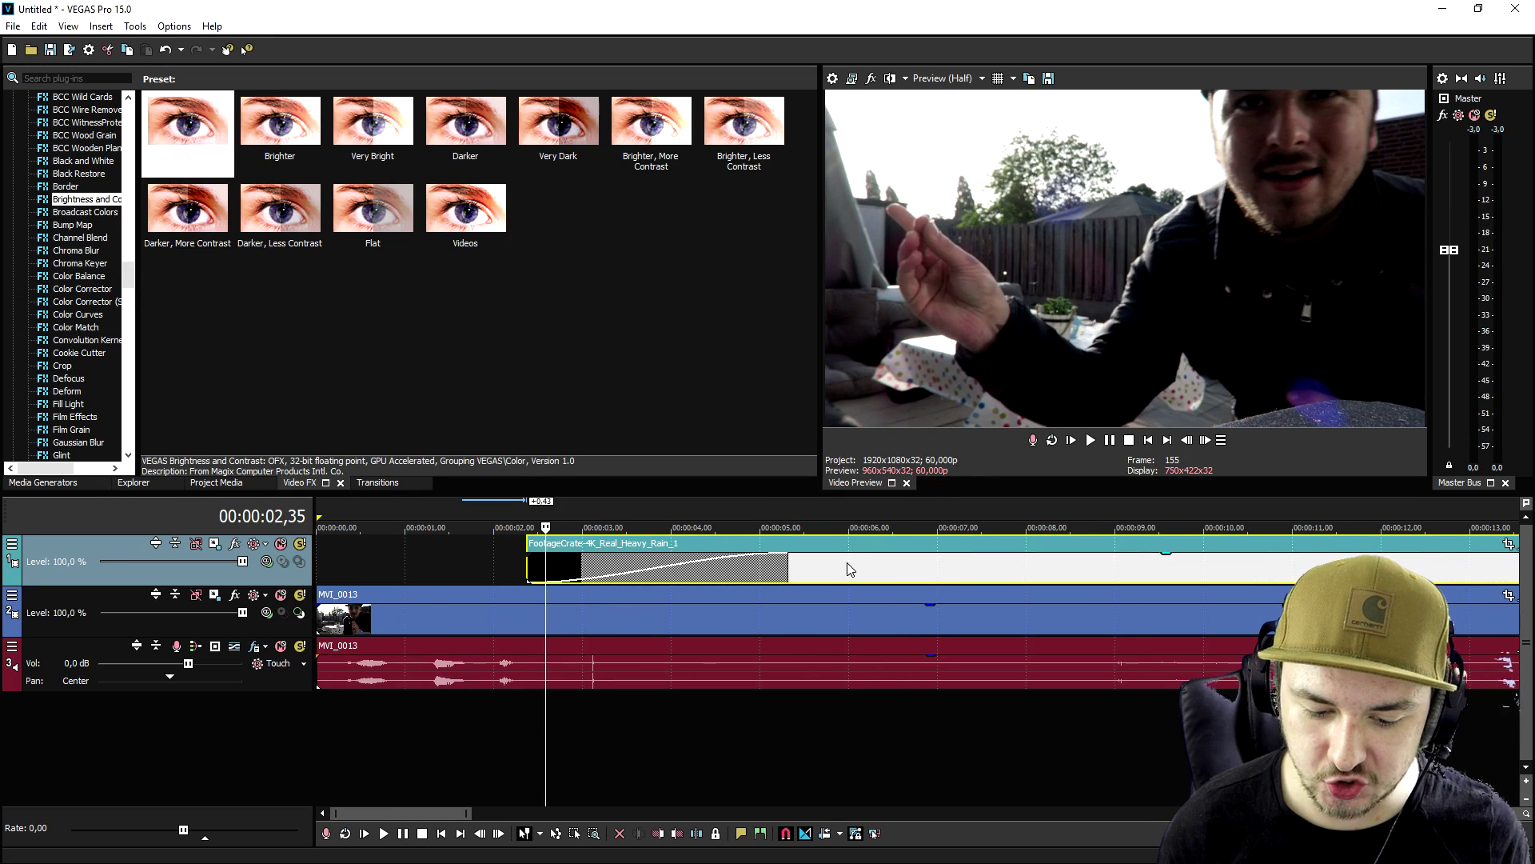
Set the rain track's compositing mode to Screen so it blends over the MVI_0013 footage
left_click(848, 572)
left_click(269, 561)
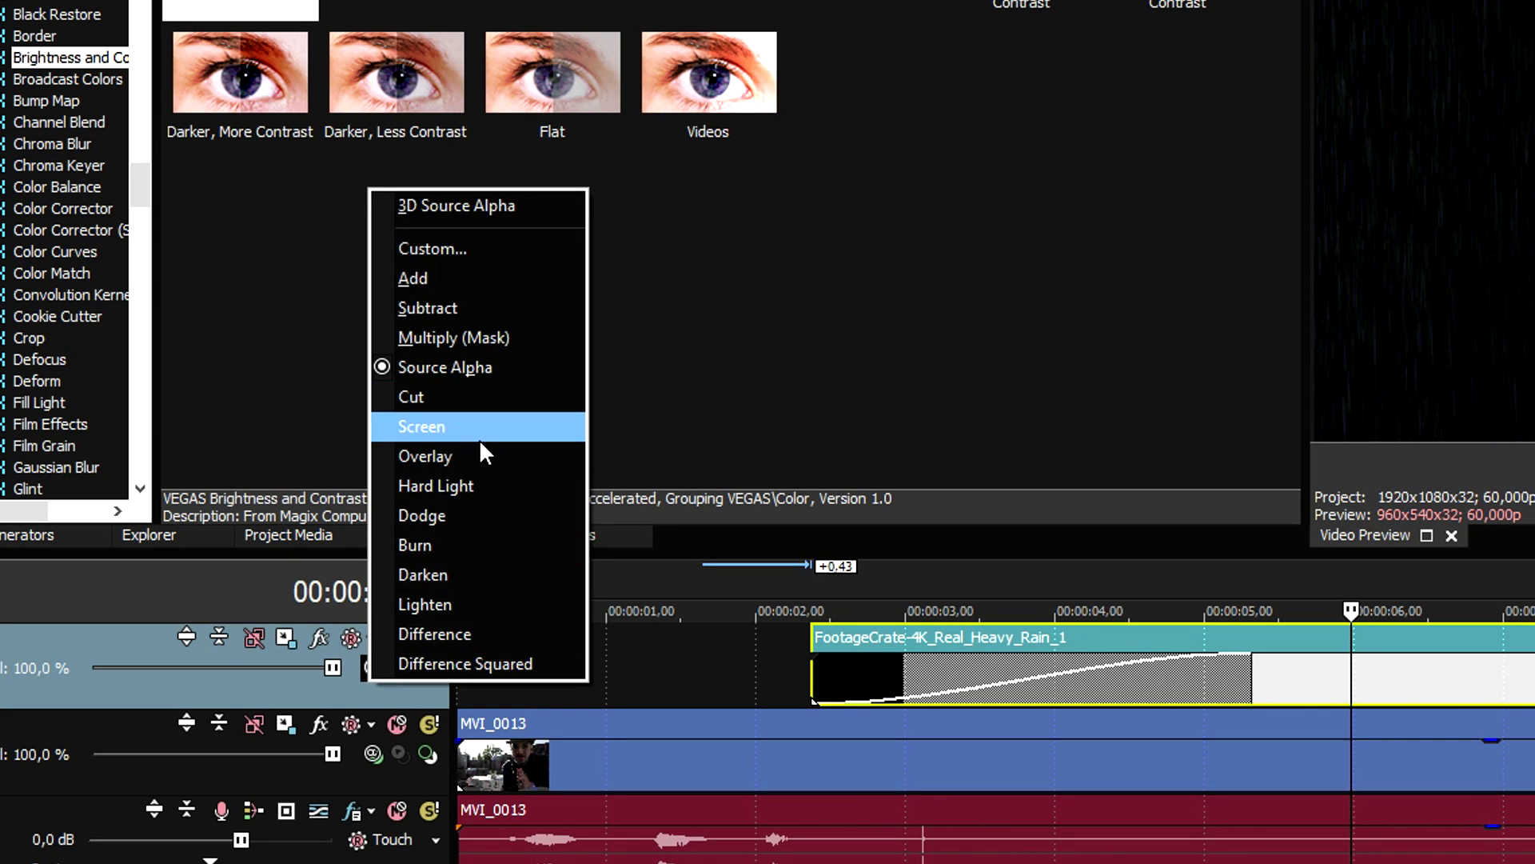
left_click(324, 419)
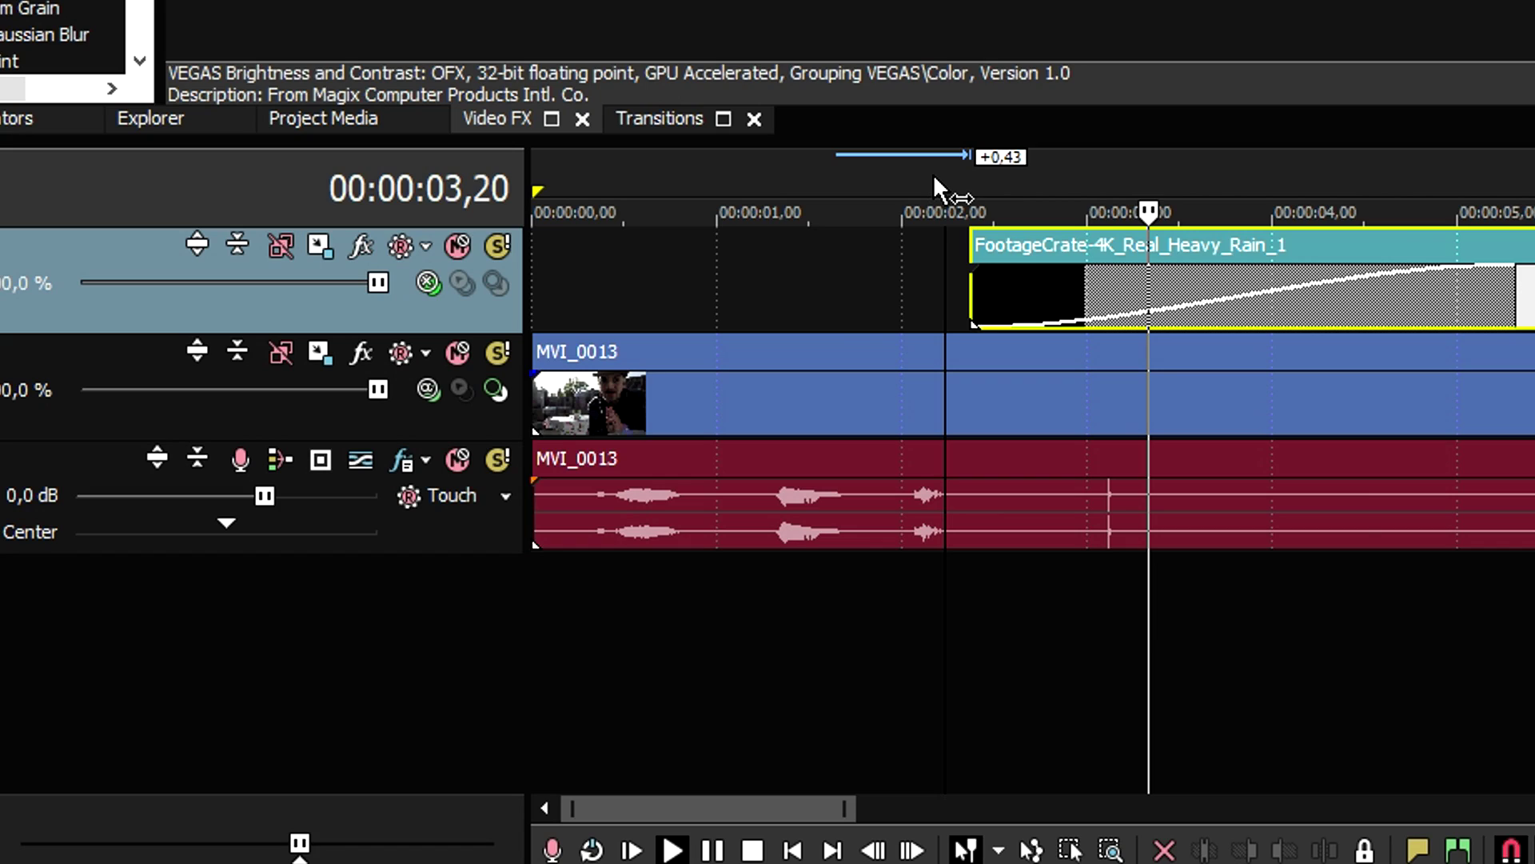
Duplicate the rain track to intensify the rain, and place the playhead just before the rain clips
right_click(456, 309)
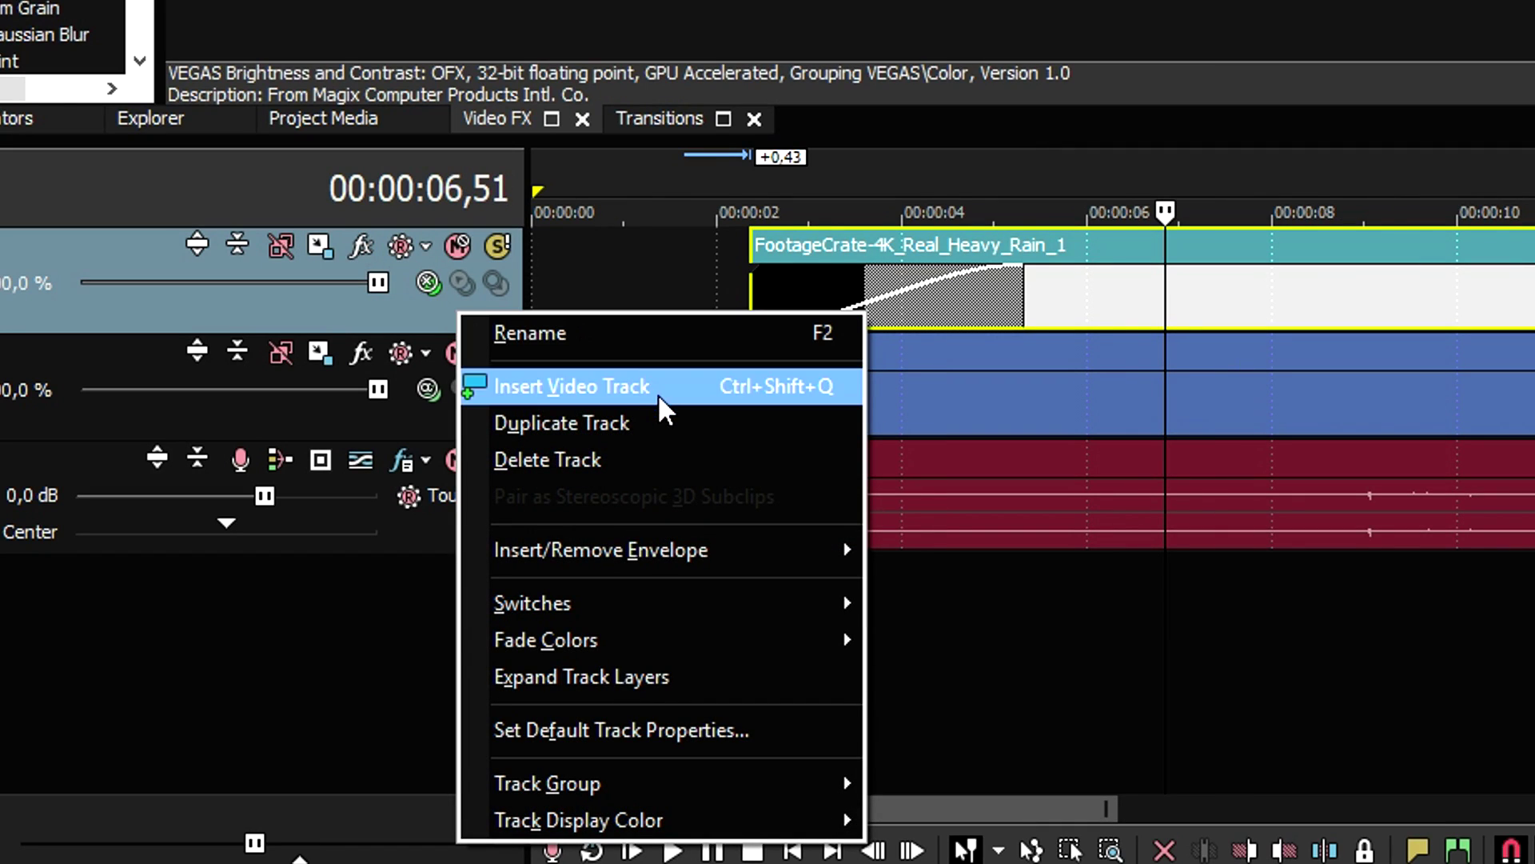
left_click(672, 423)
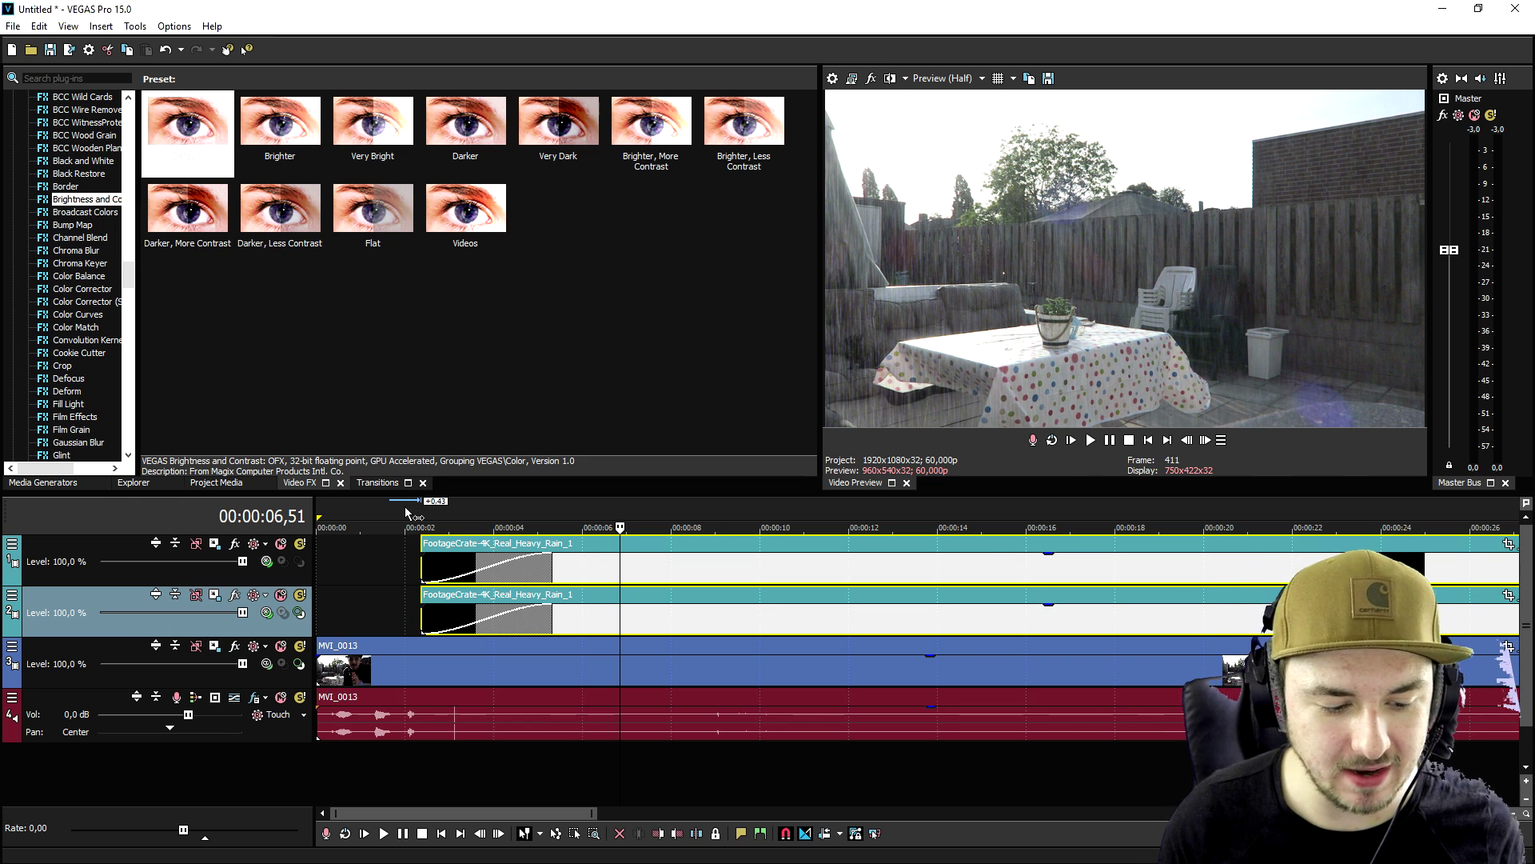
left_click(405, 512)
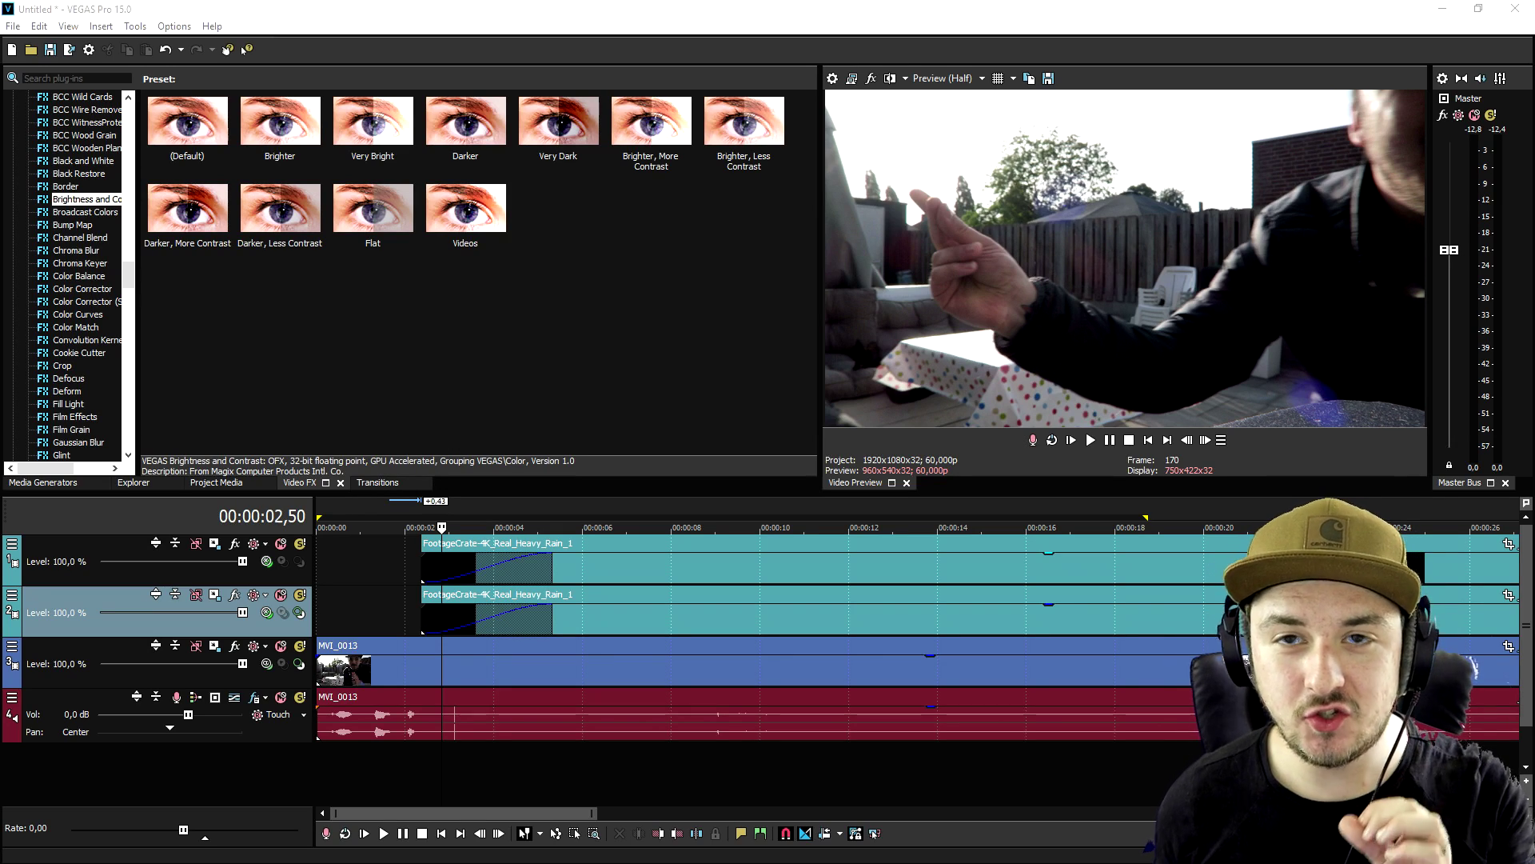
Add Rain Sound Effect Short (2 minutes) on an audio track at the rain clip's start and set its volume to 5,6 dB
left_click_drag(1532, 720, 498, 723)
scroll(687, 771, "down", 1)
left_click_drag(188, 719, 227, 719)
Review the composite from the beginning and at several points after the rain fades in to check the effect
left_click(1148, 441)
scroll(493, 543, "up", 2)
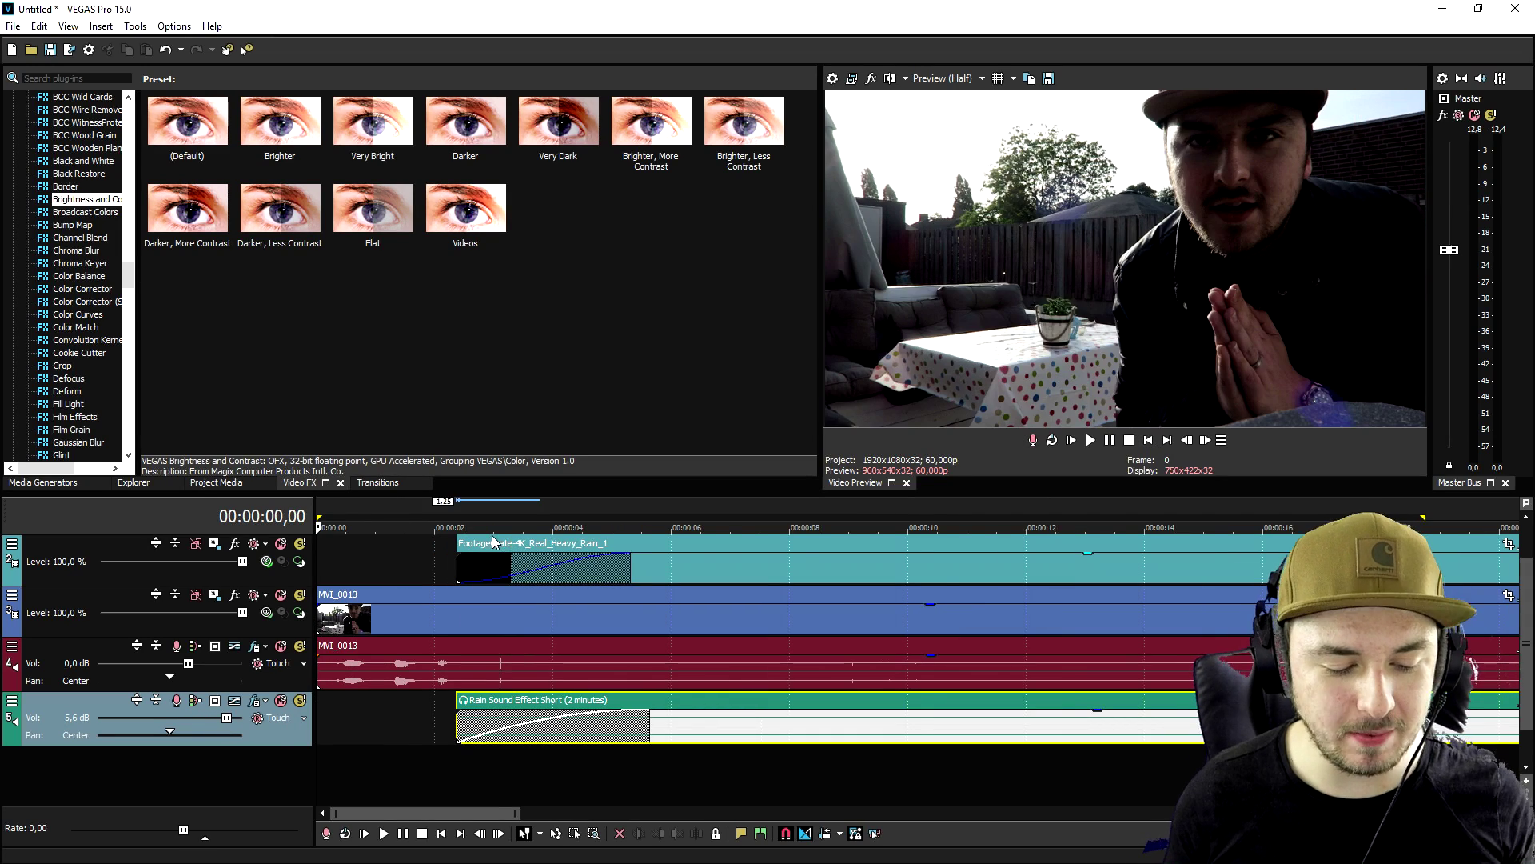
left_click(455, 510)
left_click(648, 506)
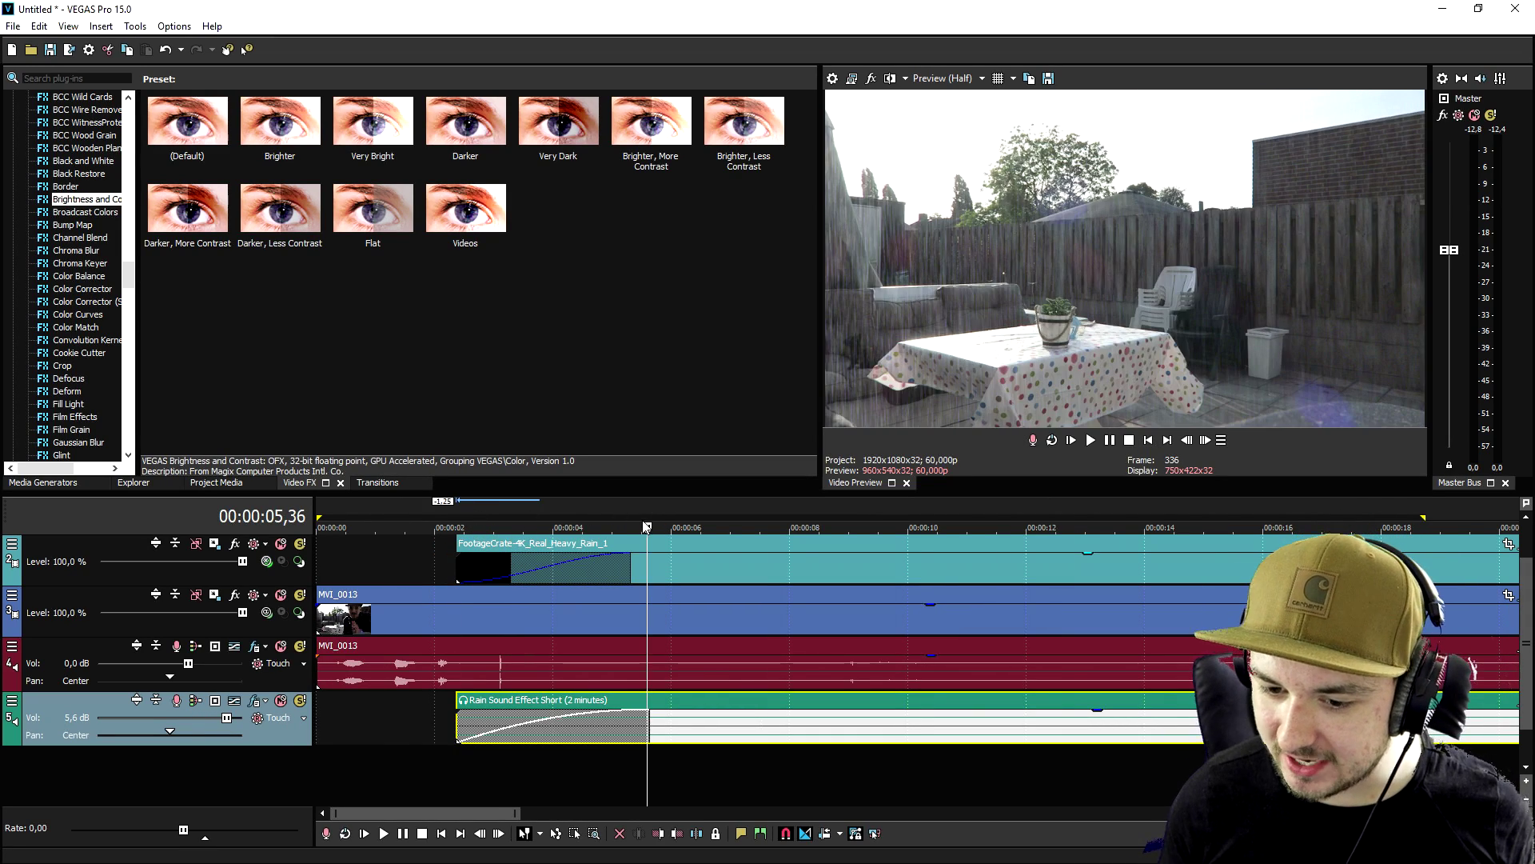
left_click(714, 511)
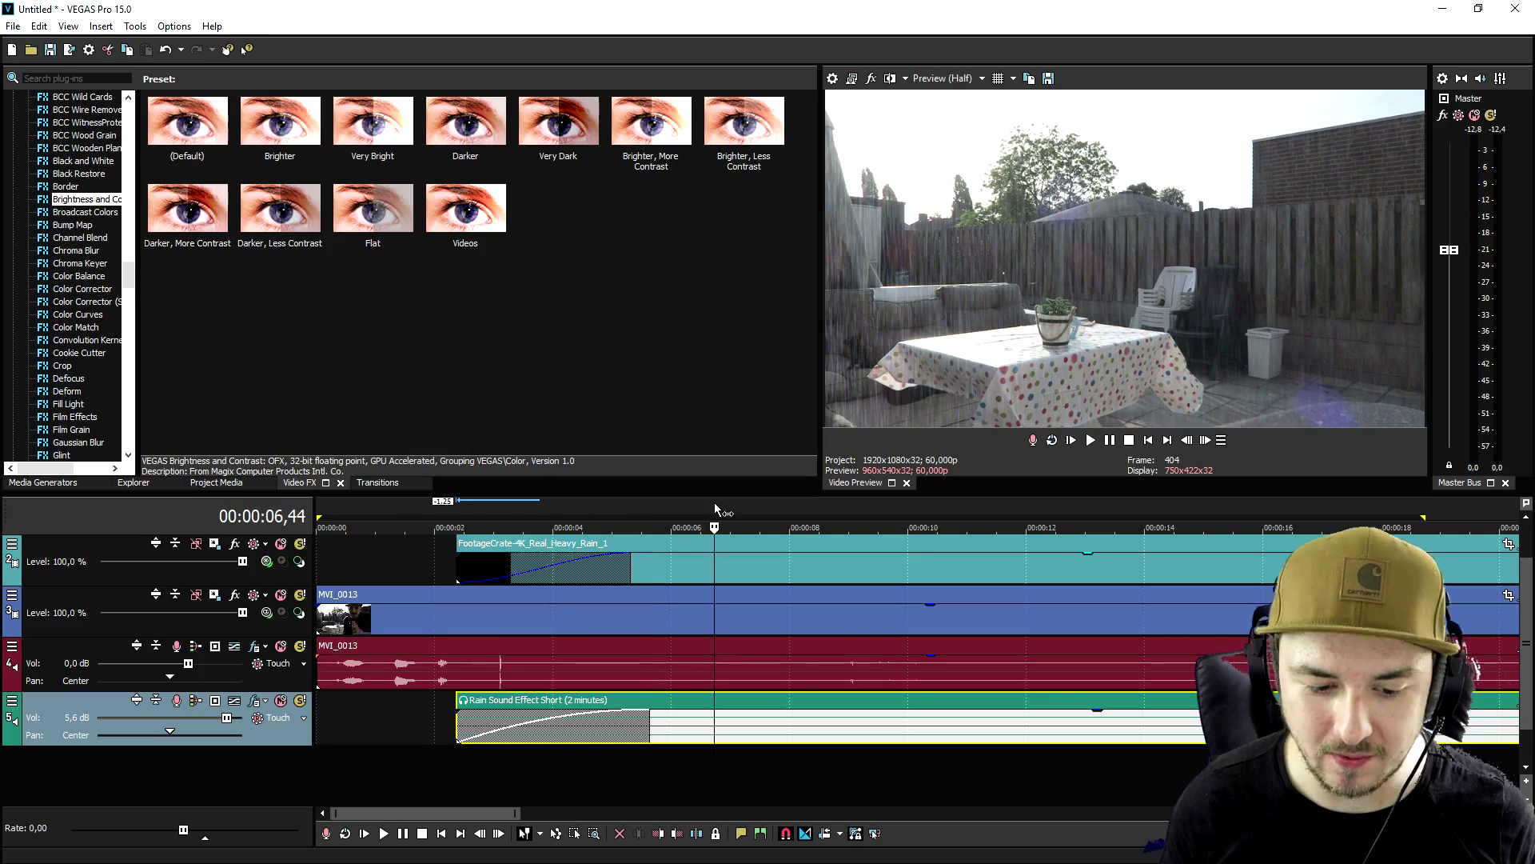
left_click(1130, 440)
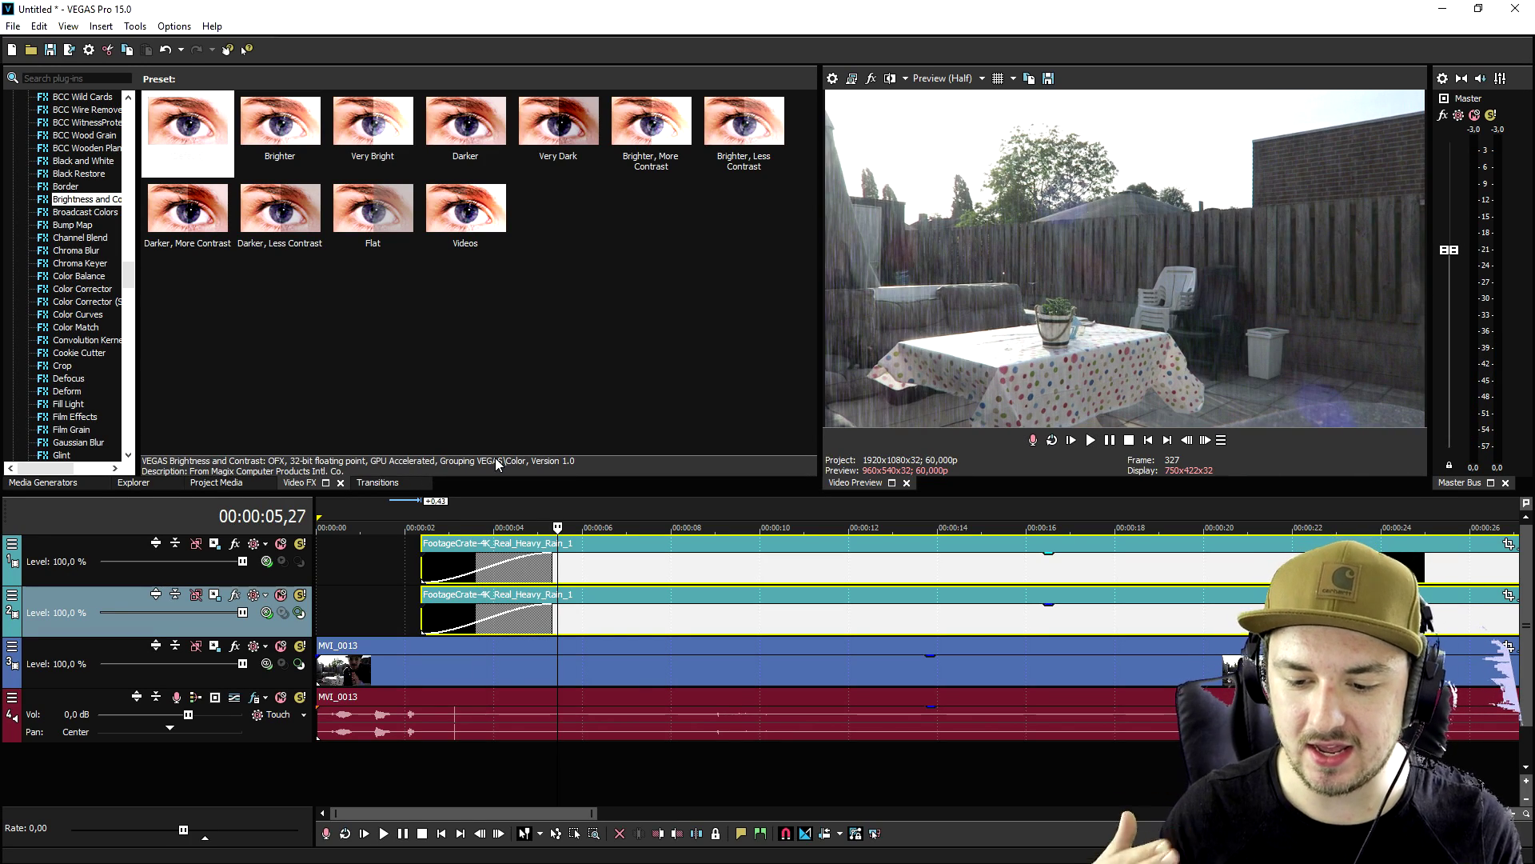
left_click(572, 510)
key("space")
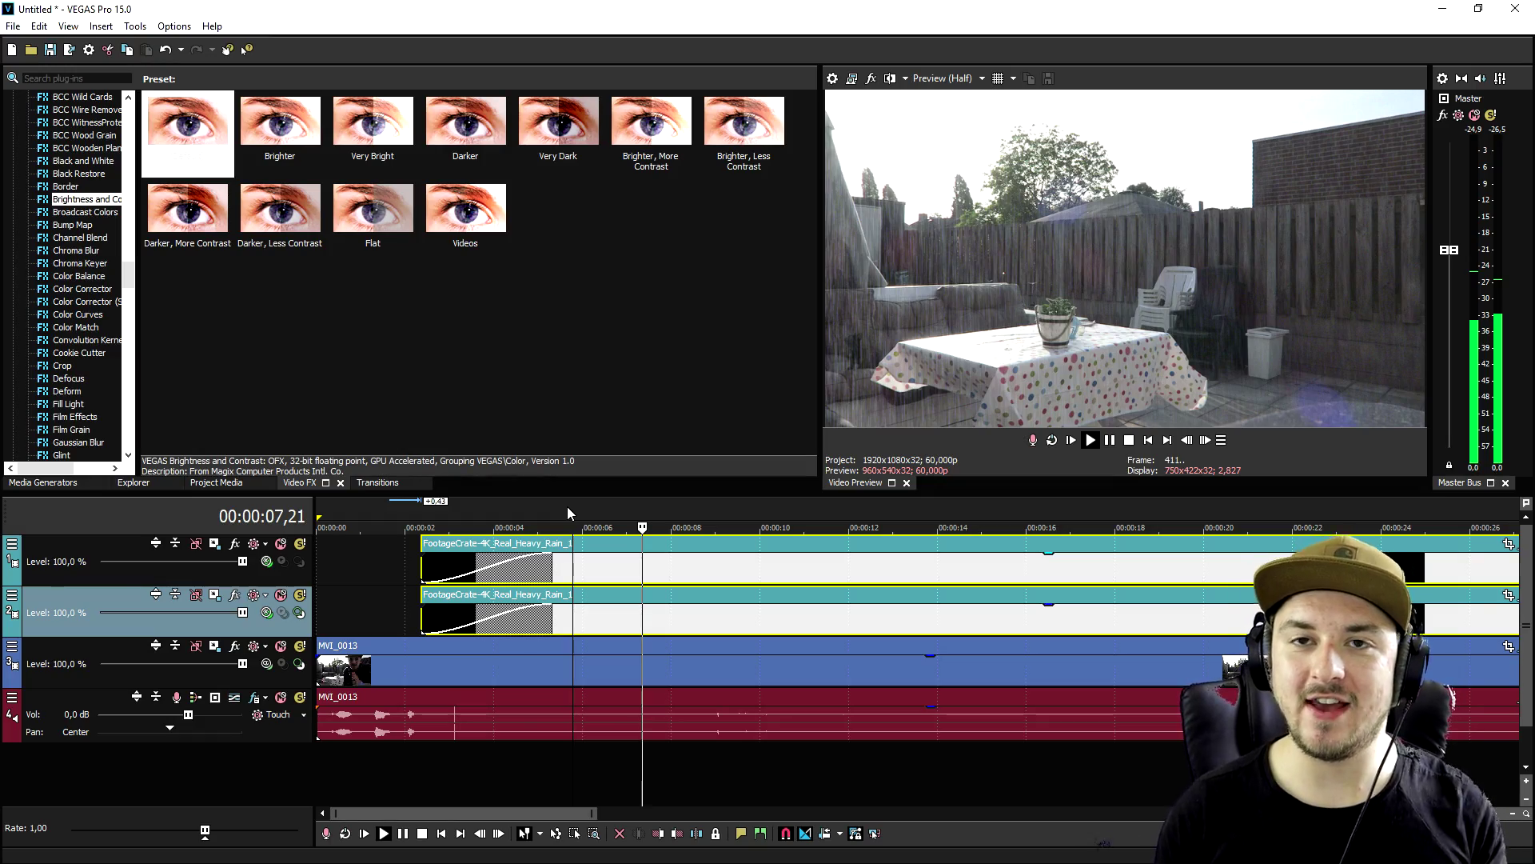
left_click(568, 506)
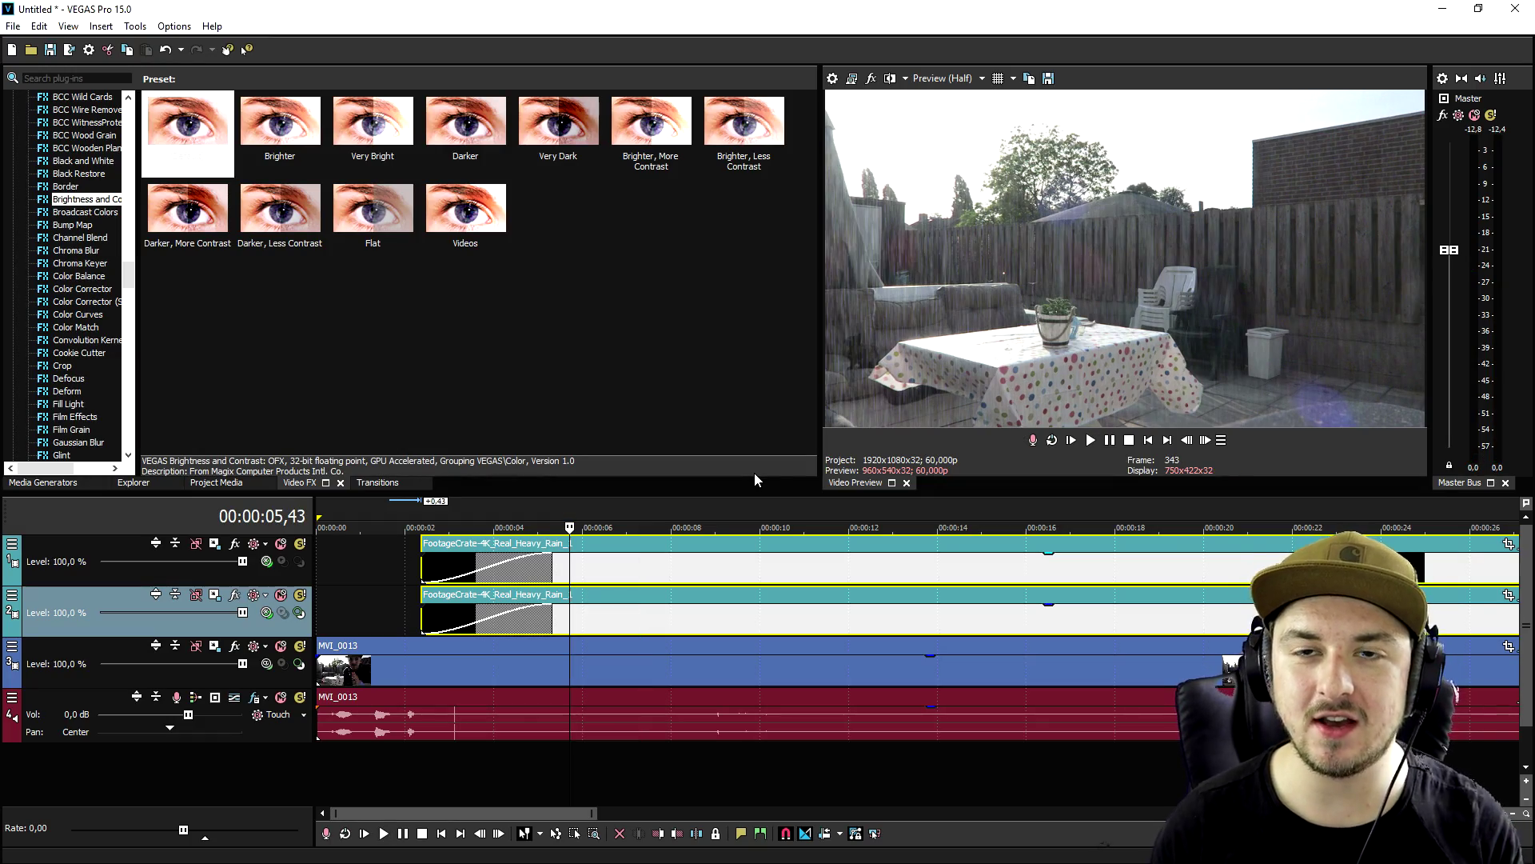